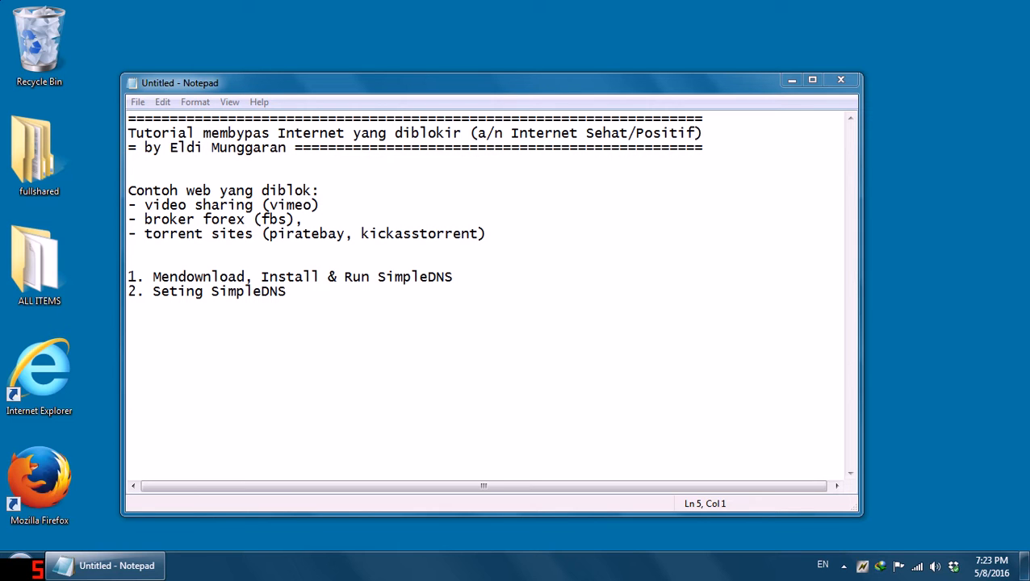
pyautogui.doubleClick(55, 469)
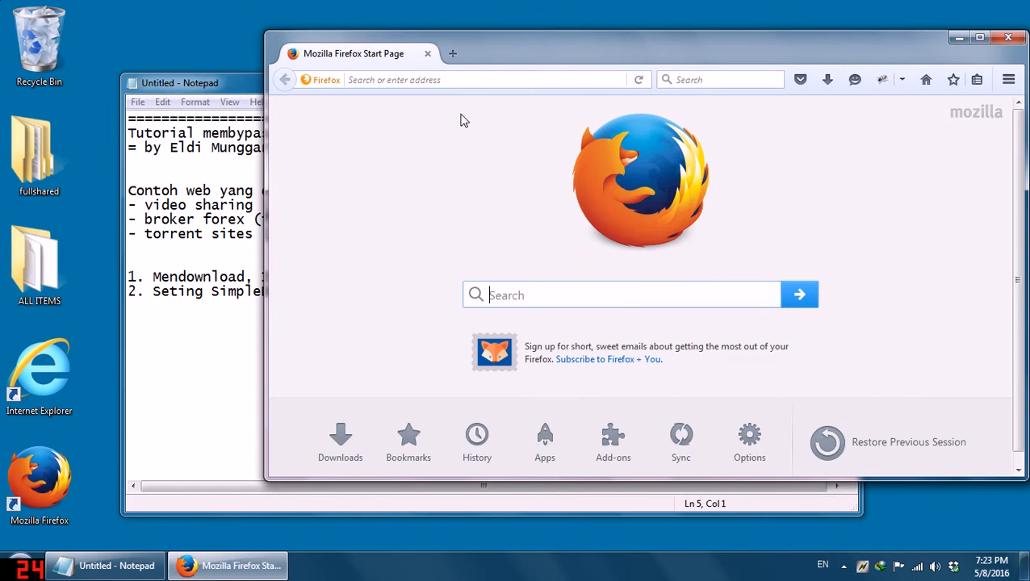
pyautogui.write('w')
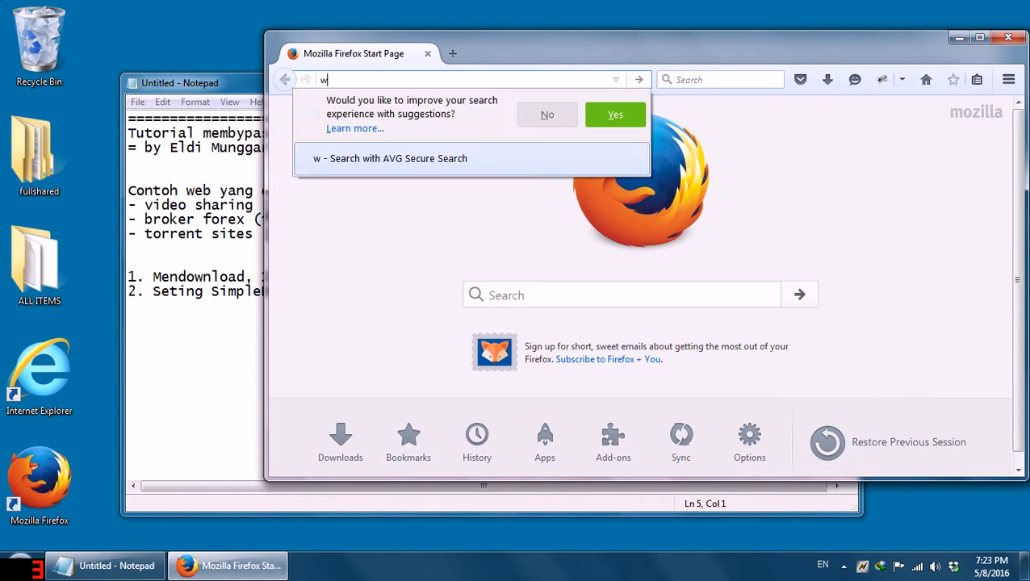
pyautogui.write('ww.youtube.com/')
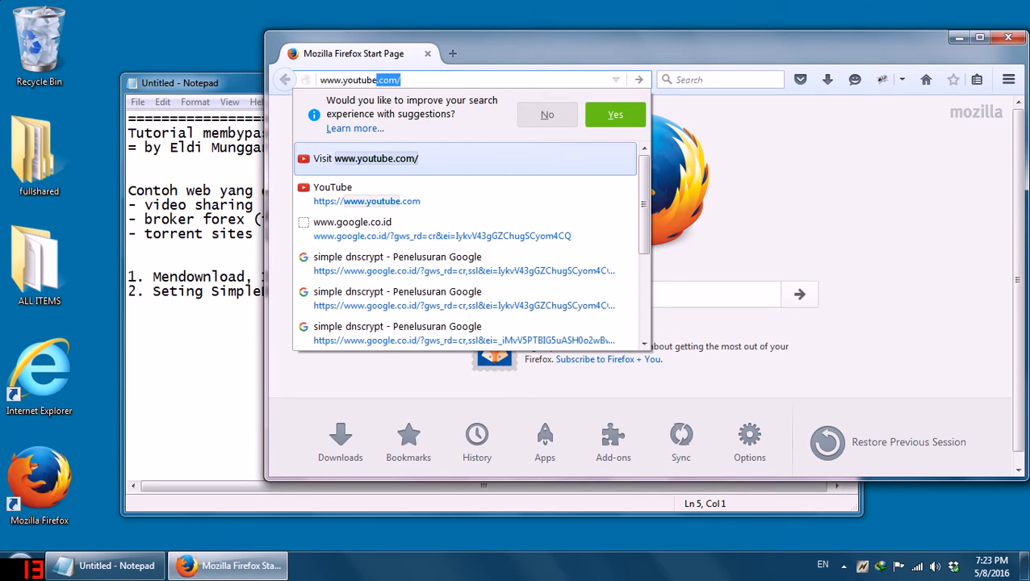
pyautogui.press('Return')
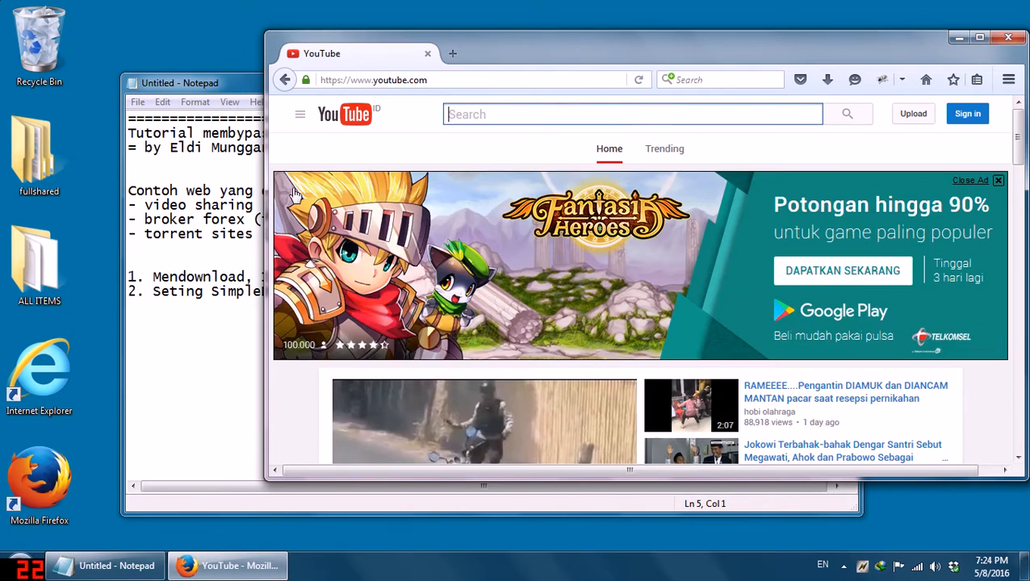
pyautogui.click(219, 191)
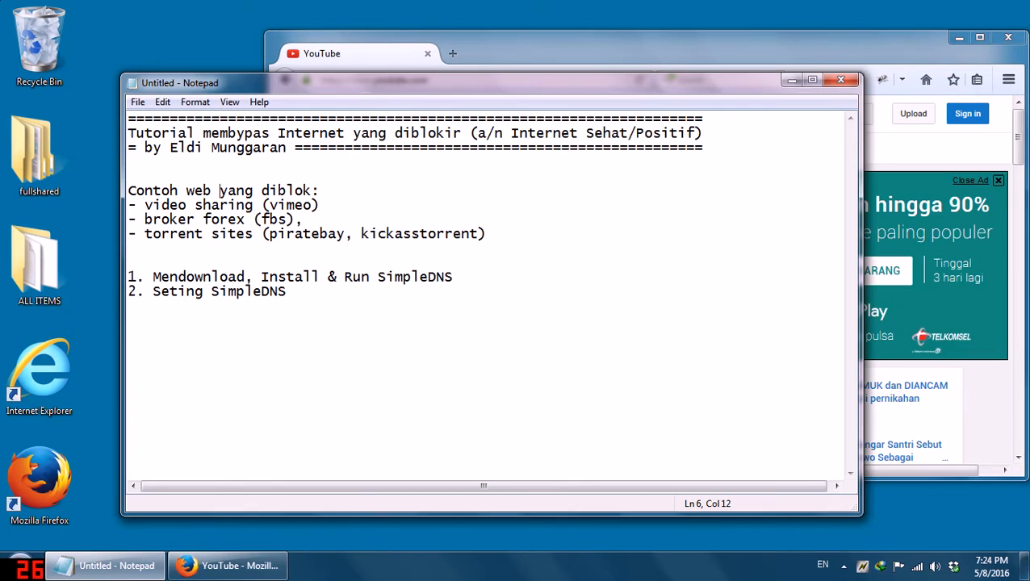
pyautogui.moveTo(417, 95); pyautogui.dragTo(404, 108)
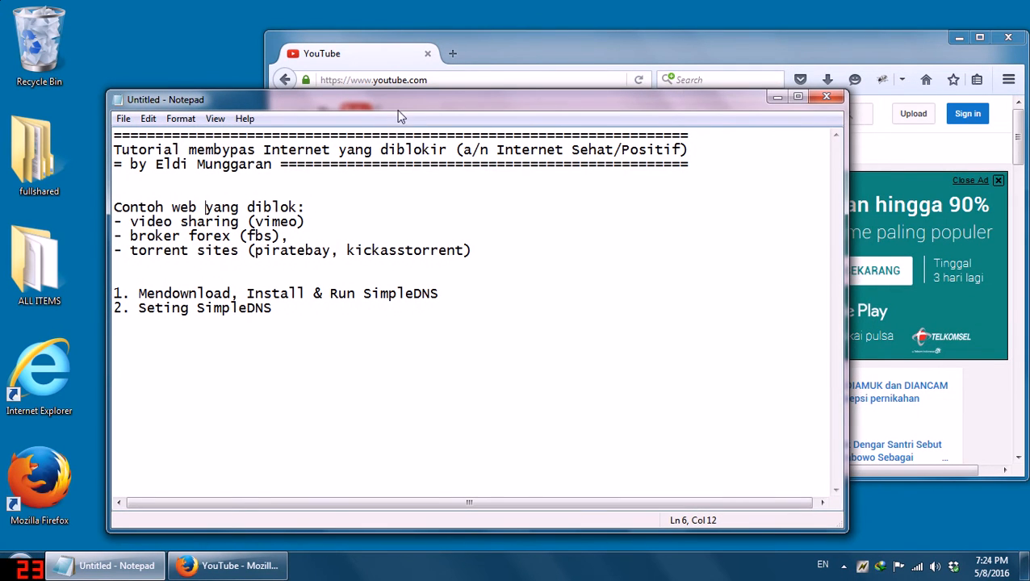
pyautogui.click(481, 68)
pyautogui.click(452, 53)
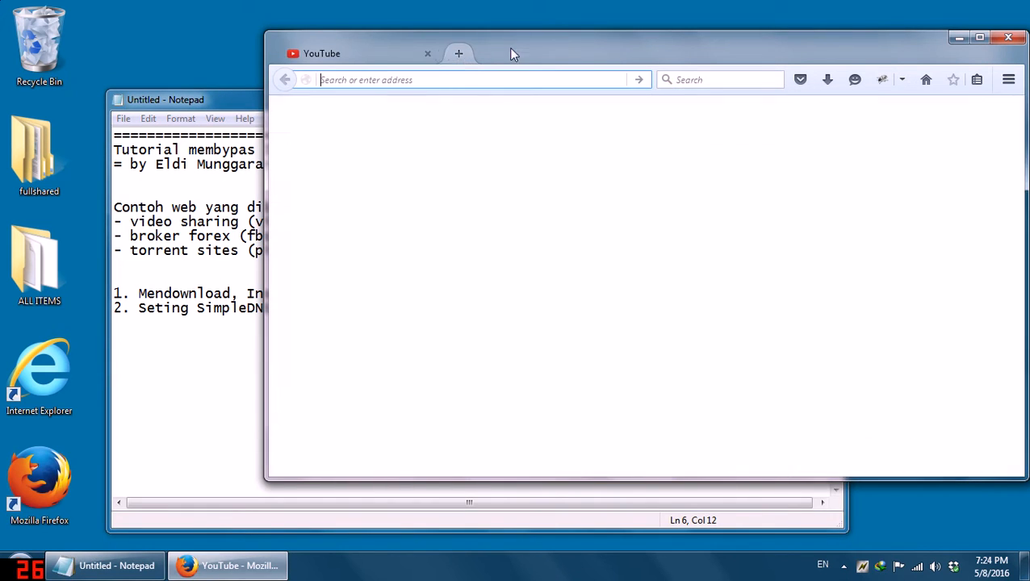
pyautogui.write('www.vimeo.com/')
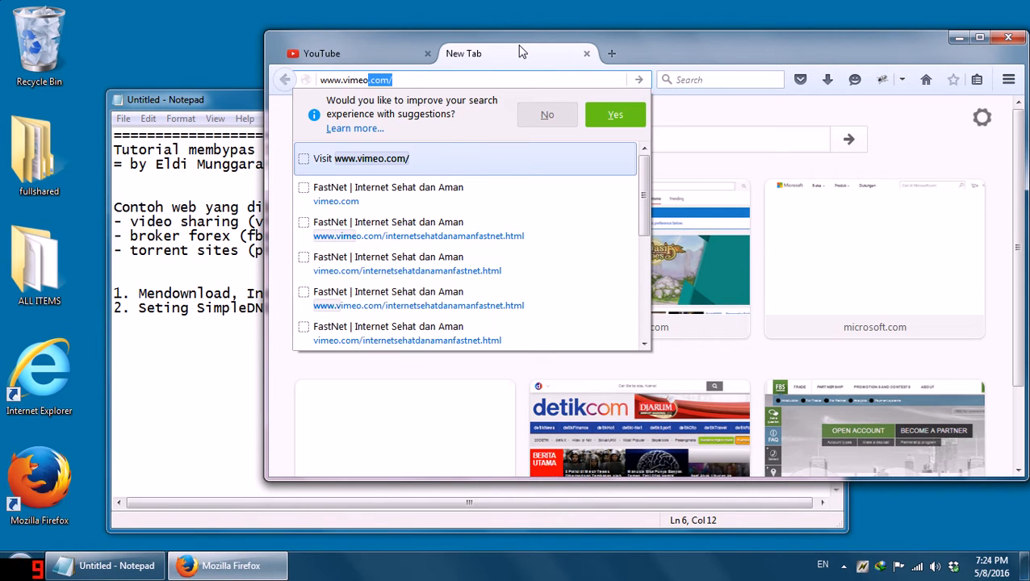
pyautogui.press('Return')
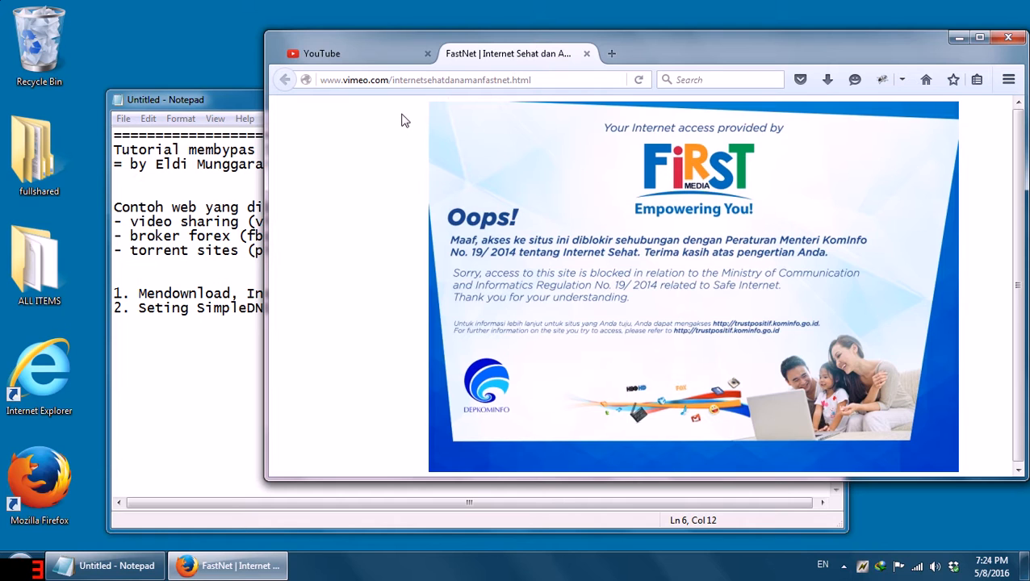
# Refer to the list of blocked sites in the Notepad notes and load fbs.com in another new Firefox tab.
pyautogui.click(114, 192)
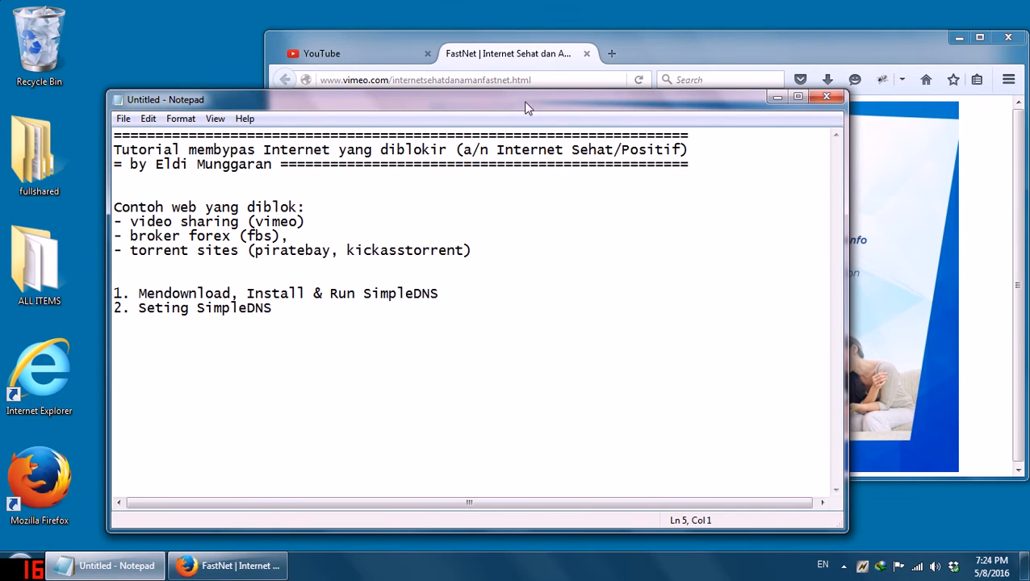
pyautogui.click(611, 54)
pyautogui.write('fbs.com/')
pyautogui.press('Return')
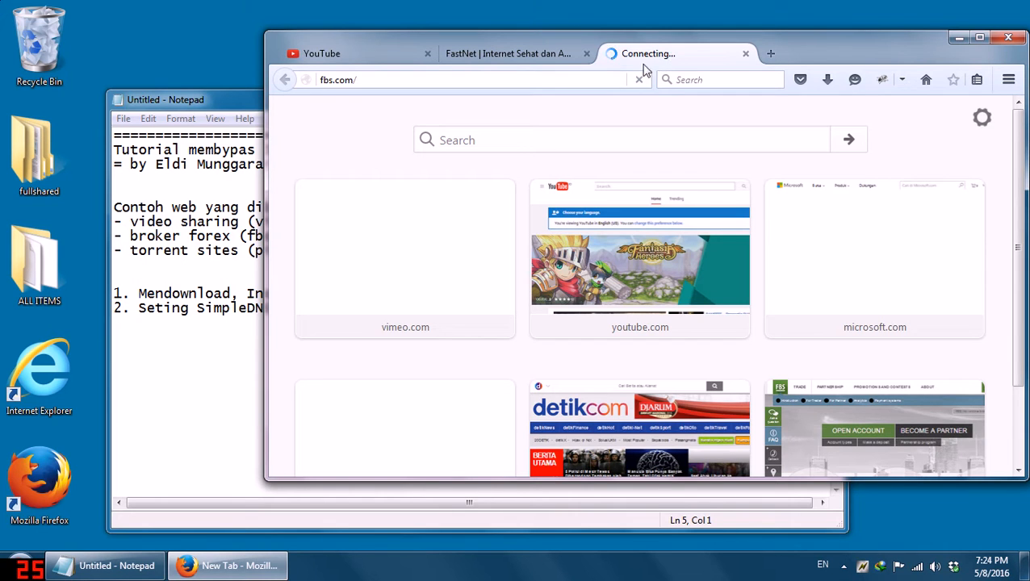
pyautogui.click(192, 236)
pyautogui.moveTo(346, 250); pyautogui.dragTo(248, 250)
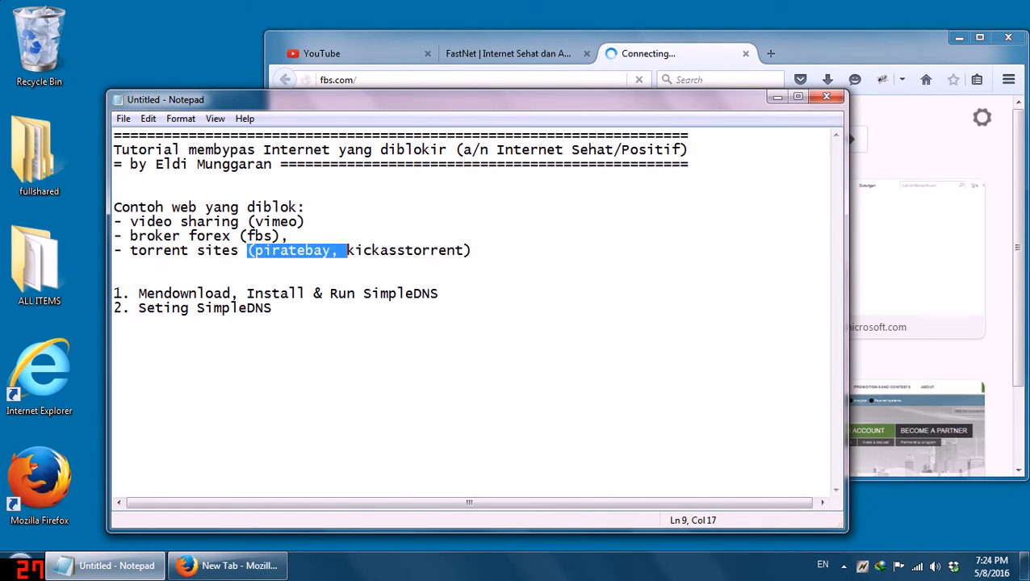
pyautogui.click(769, 54)
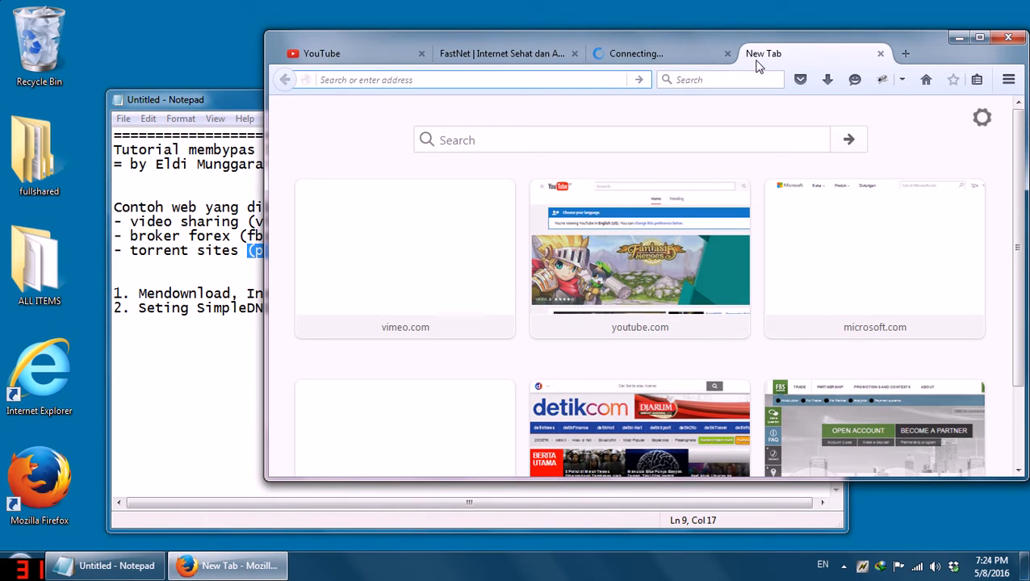
pyautogui.write('piratebaya')
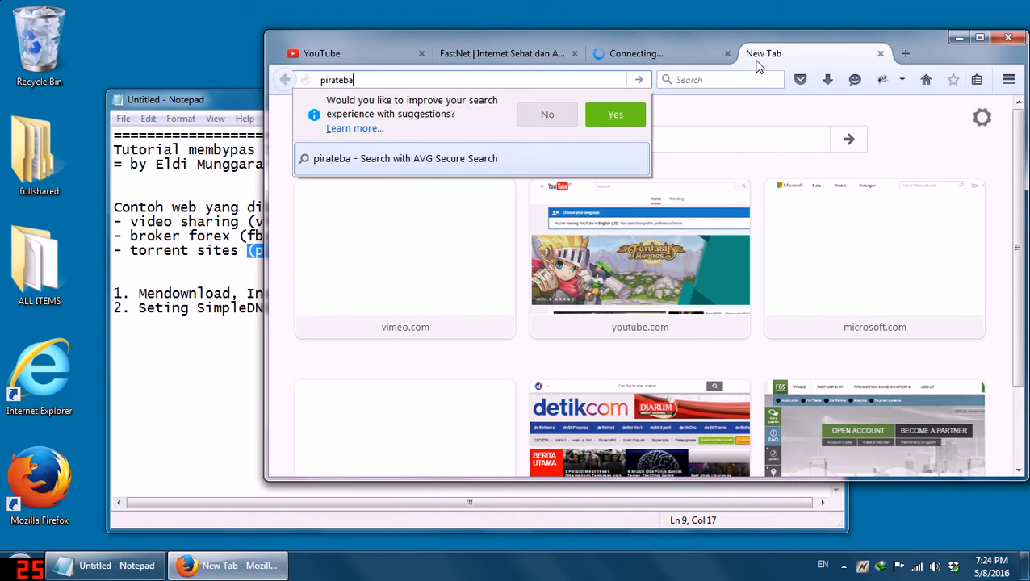
pyautogui.press('BackSpace')
pyautogui.write('.se')
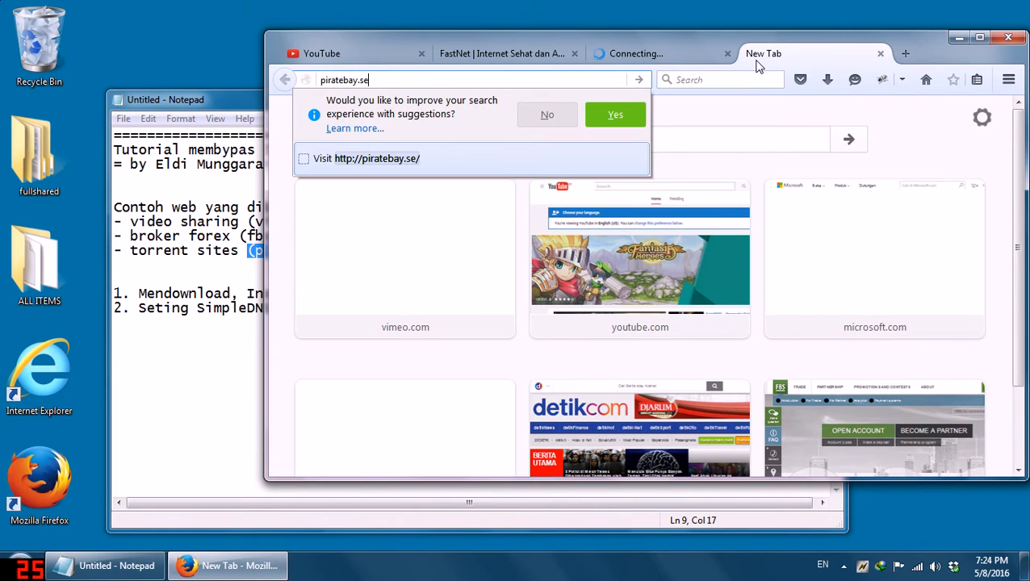
pyautogui.press('Home')
pyautogui.write('www')
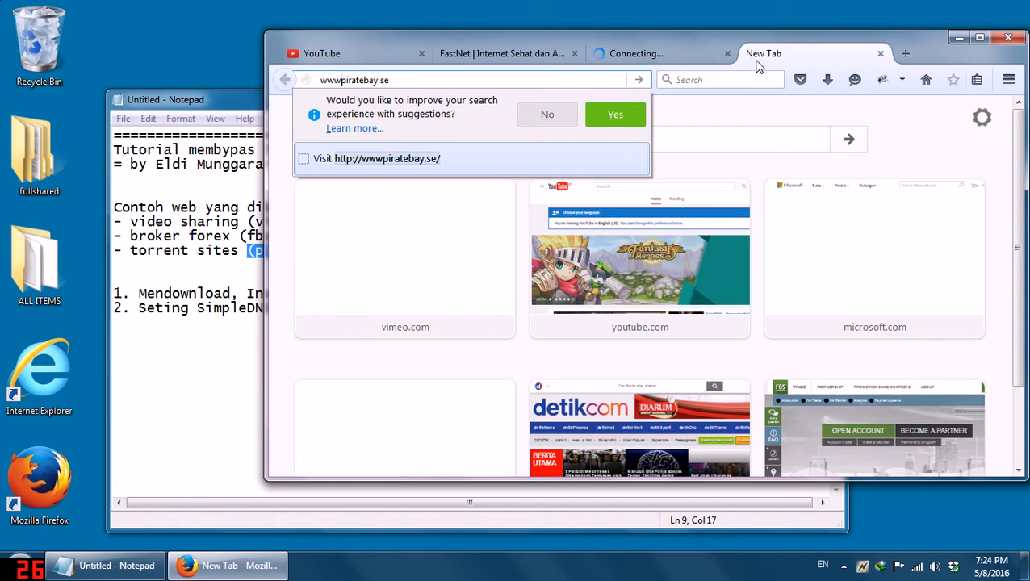
pyautogui.write('.')
pyautogui.press('Return')
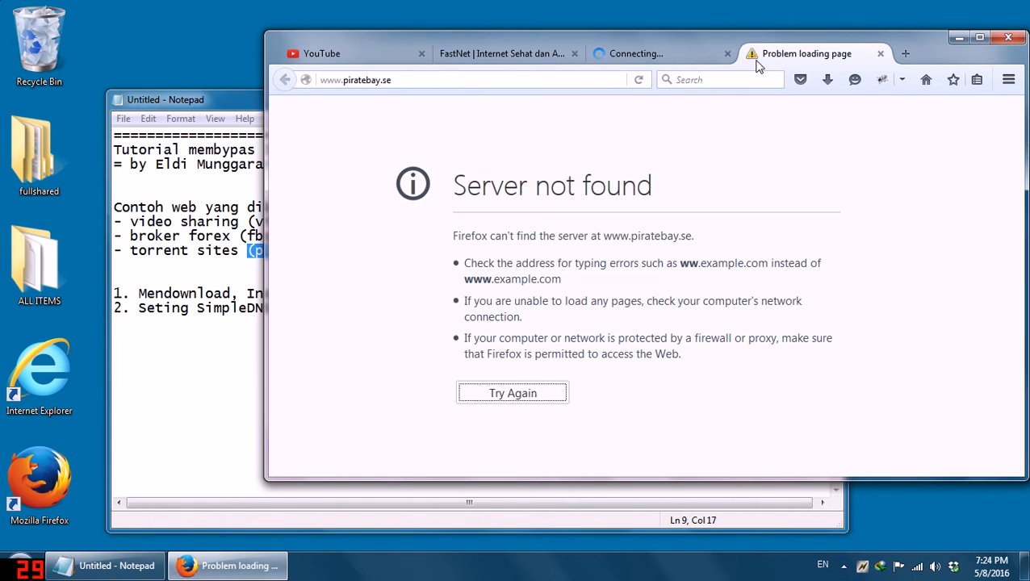
# Close the piratebay.se tab, review the Vimeo and fbs.com tabs, and return to the forex broker line in the Notepad notes.
pyautogui.click(880, 54)
pyautogui.click(530, 54)
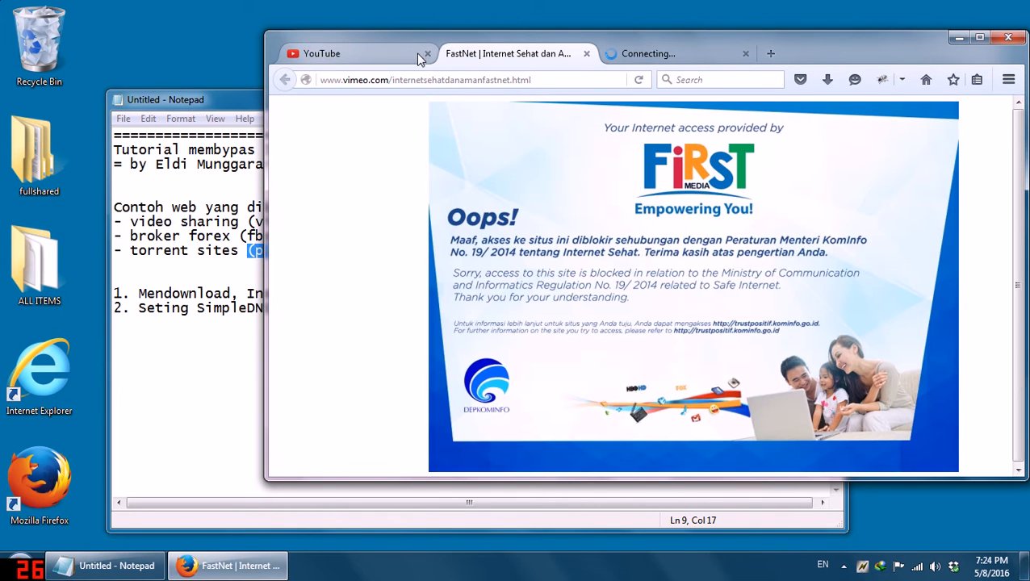
pyautogui.click(654, 53)
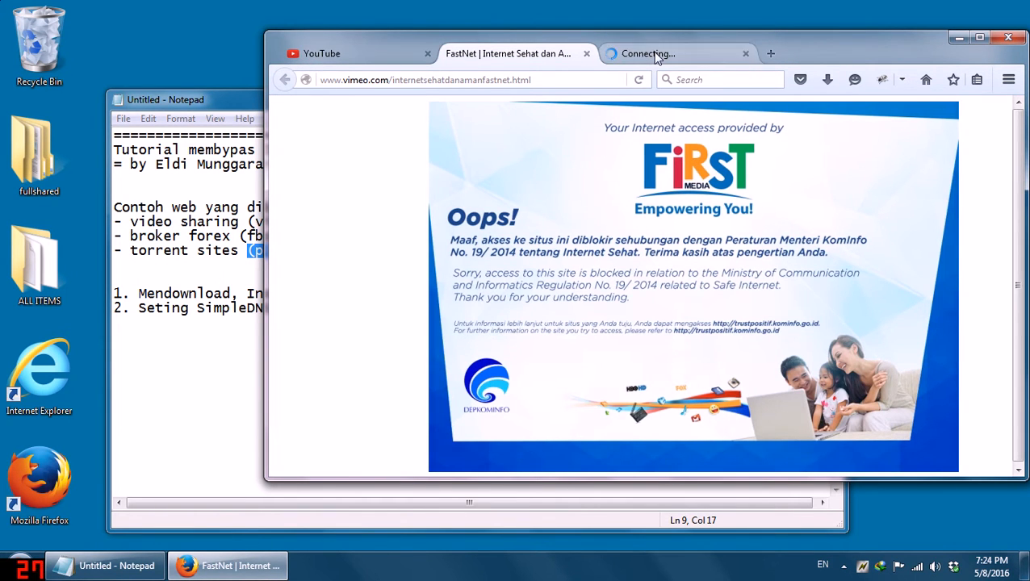
pyautogui.click(525, 79)
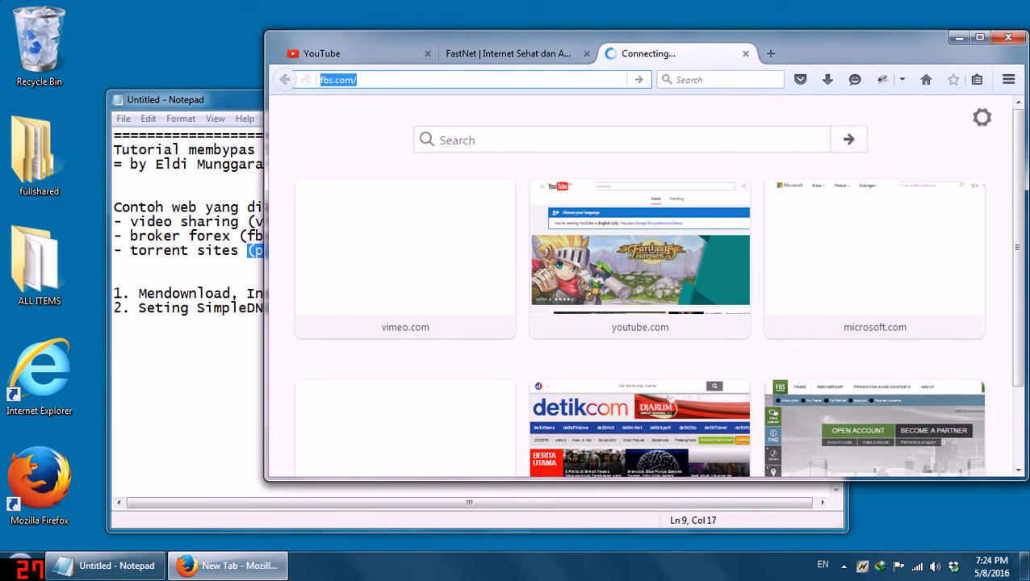
pyautogui.click(181, 236)
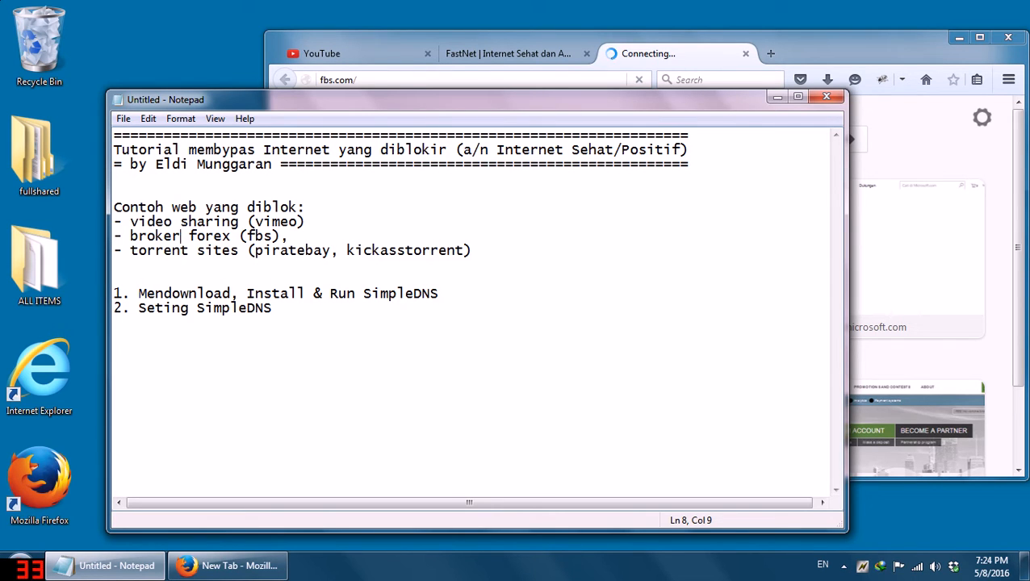
# Switch back to Firefox and load the Google Indonesia home page in a new tab.
pyautogui.click(683, 42)
pyautogui.click(771, 54)
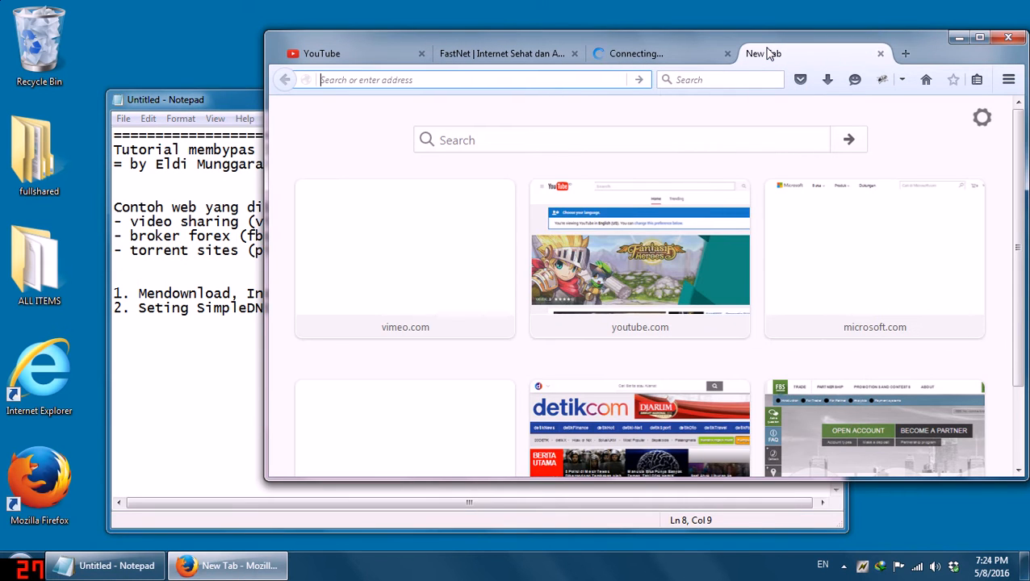
pyautogui.write('google.co.id/?gws_rd=cr,ssl&ei=HTAvV_G7Joq5uASL8L-ol')
pyautogui.press('Return')
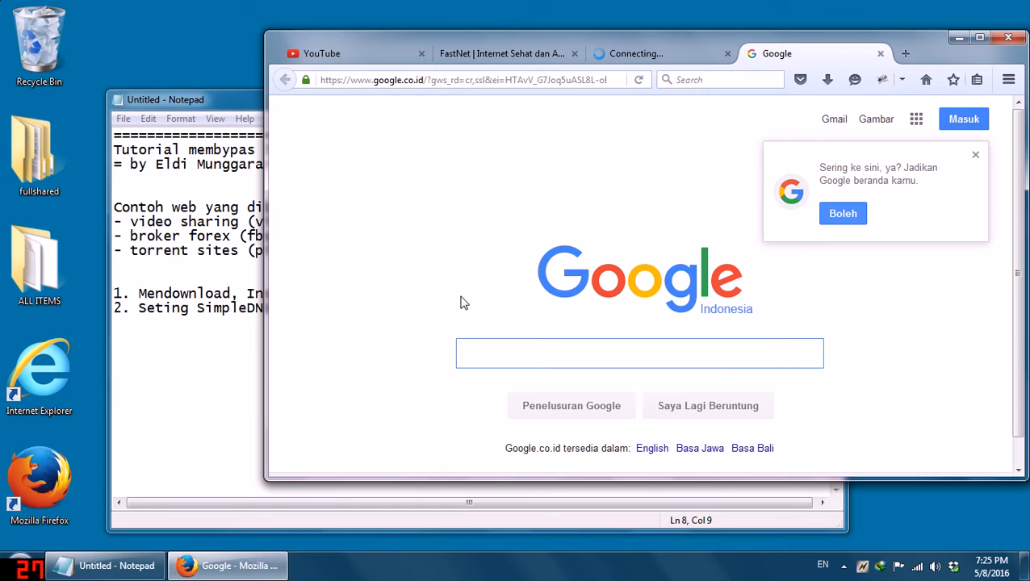
# Search Google for "simple dnscrypt" and open the Simple DNSCrypt official project home page.
pyautogui.write('simple ')
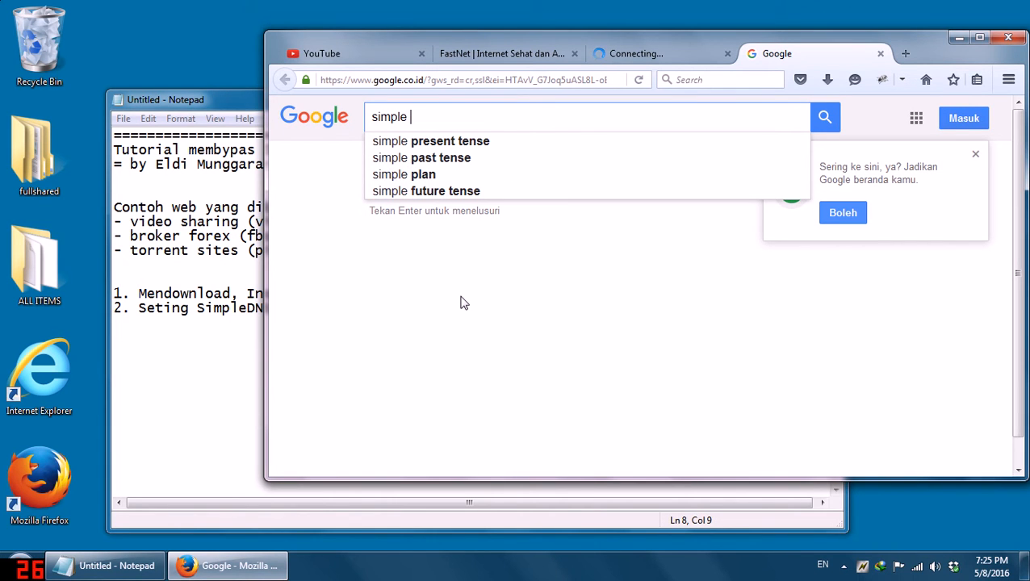
pyautogui.write('dnscrypt')
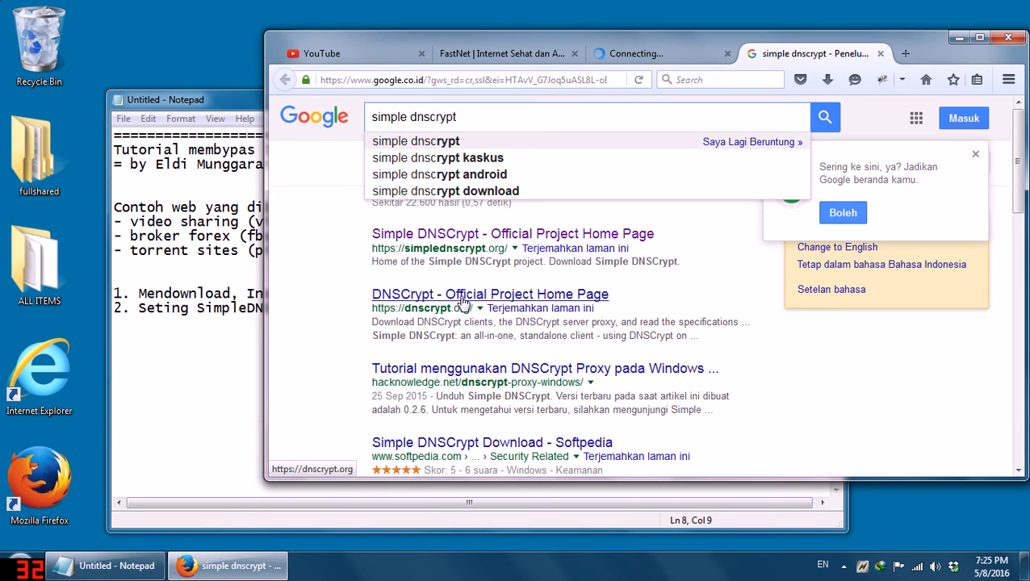
pyautogui.press('Return')
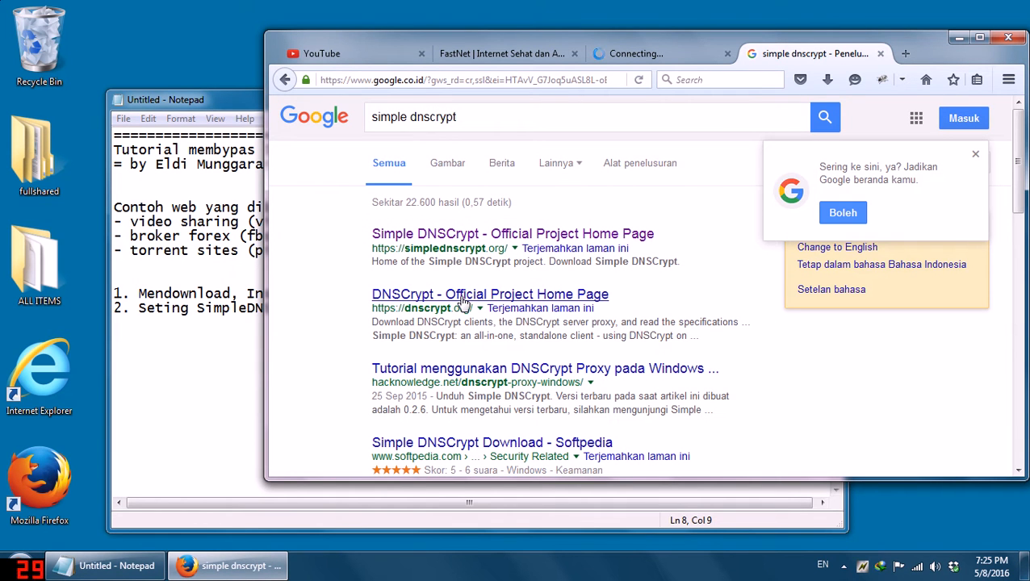
pyautogui.click(440, 233)
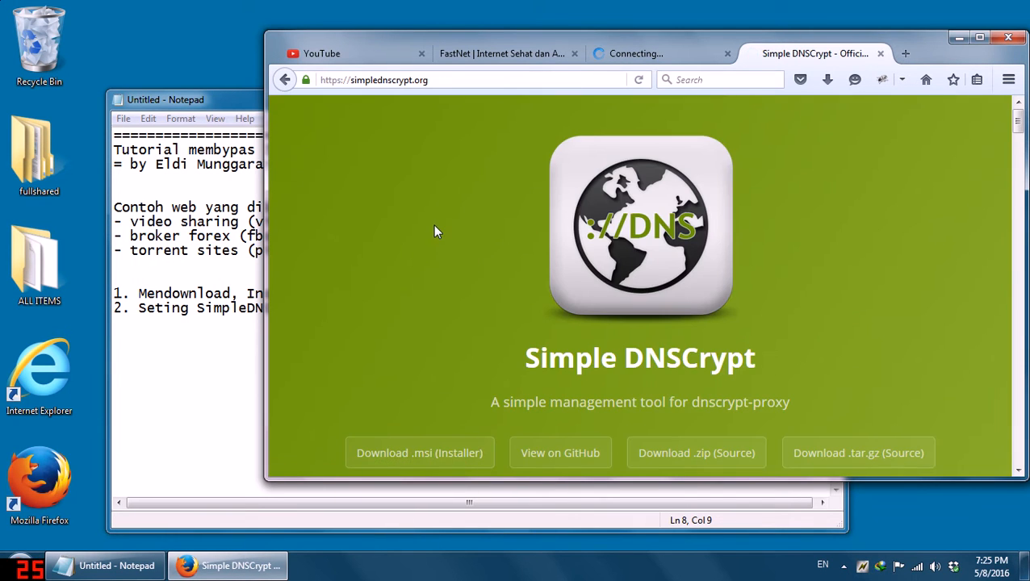
# Start downloading the Simple DNSCrypt .msi installer from the project page.
pyautogui.scroll(-2, 484, 239)
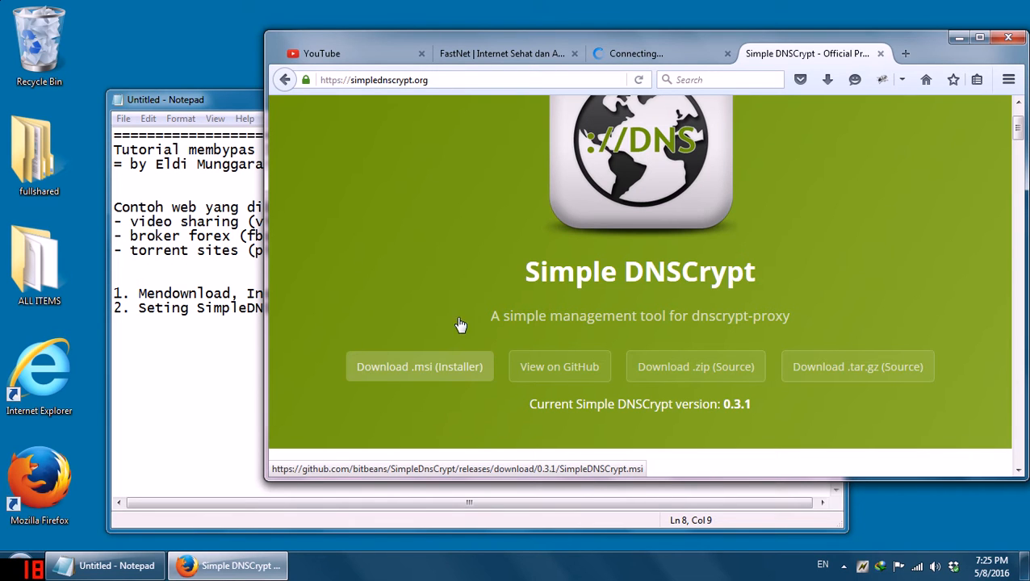
pyautogui.press('alt')
pyautogui.click(854, 423)
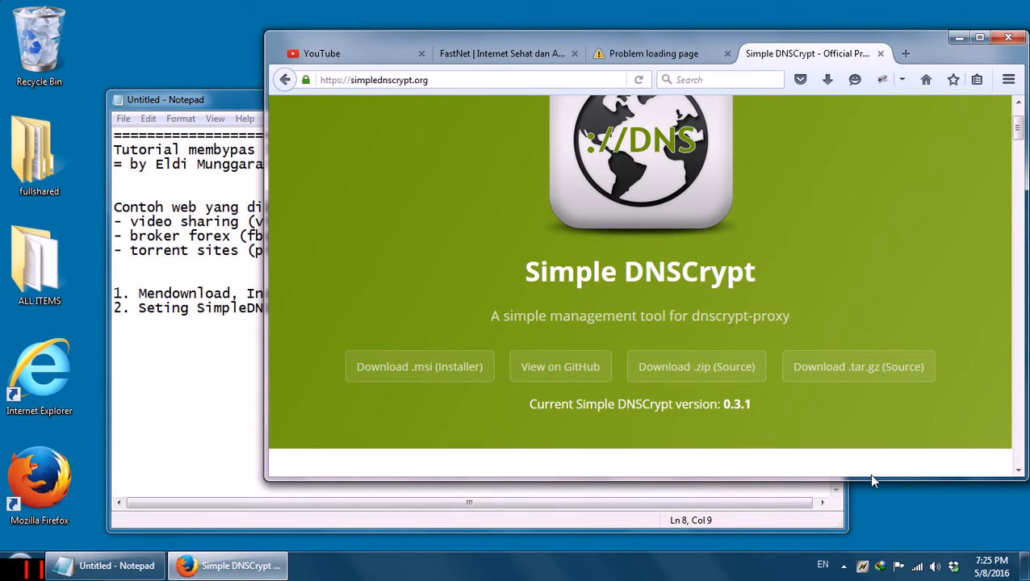
# Open Internet Download Manager and stop the running SimpleDNSCrypt_4.msi download.
pyautogui.doubleClick(881, 565)
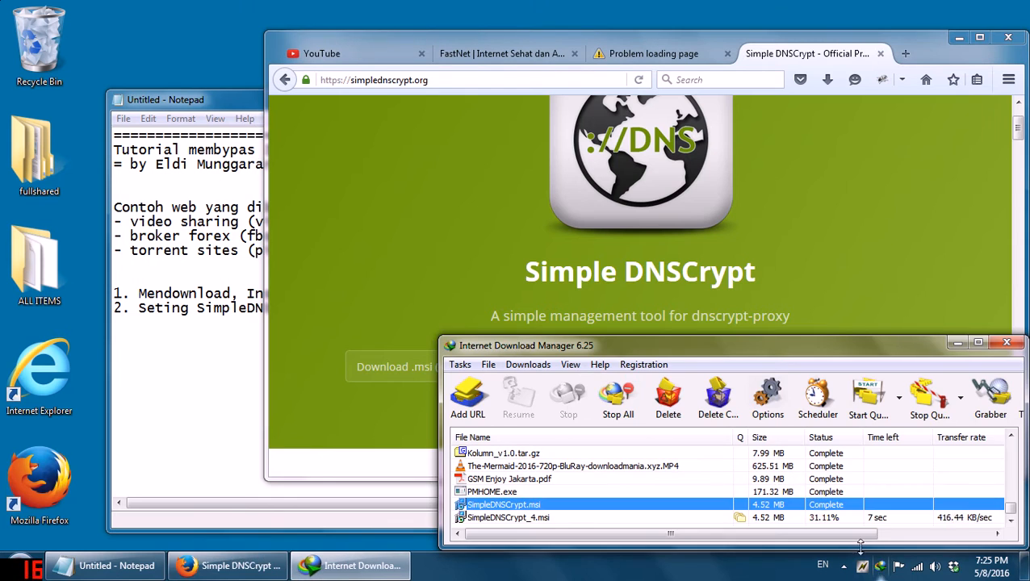
pyautogui.click(776, 519)
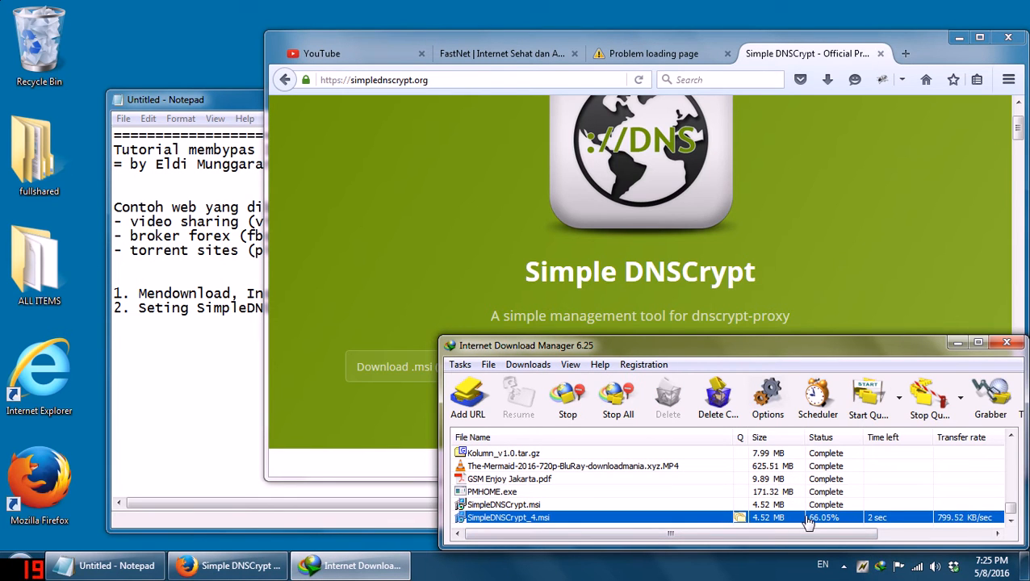
pyautogui.click(568, 400)
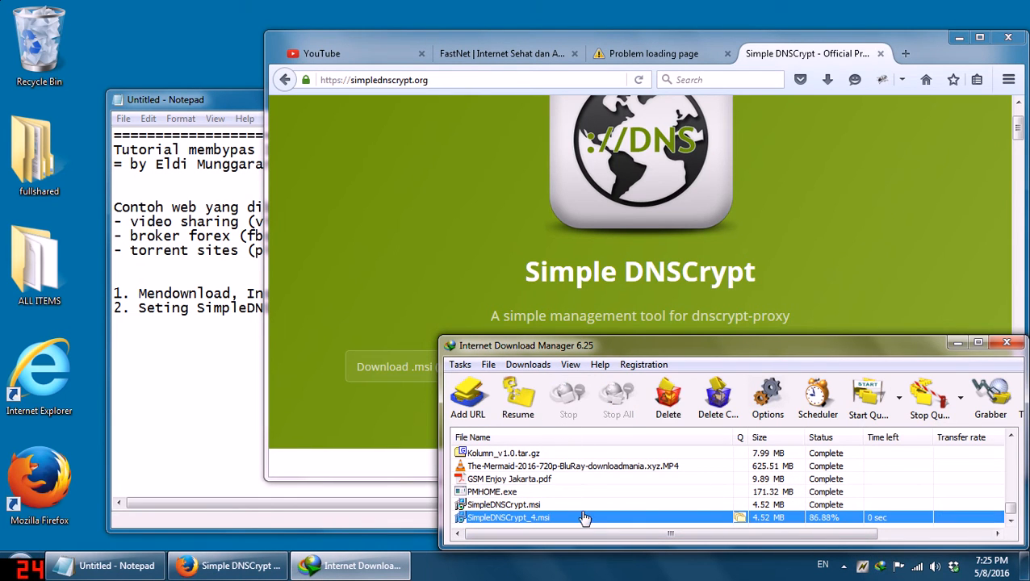
# Launch the already completed SimpleDNSCrypt.msi installer from the download list.
pyautogui.click(564, 506)
pyautogui.rightClick(533, 502)
pyautogui.click(614, 264)
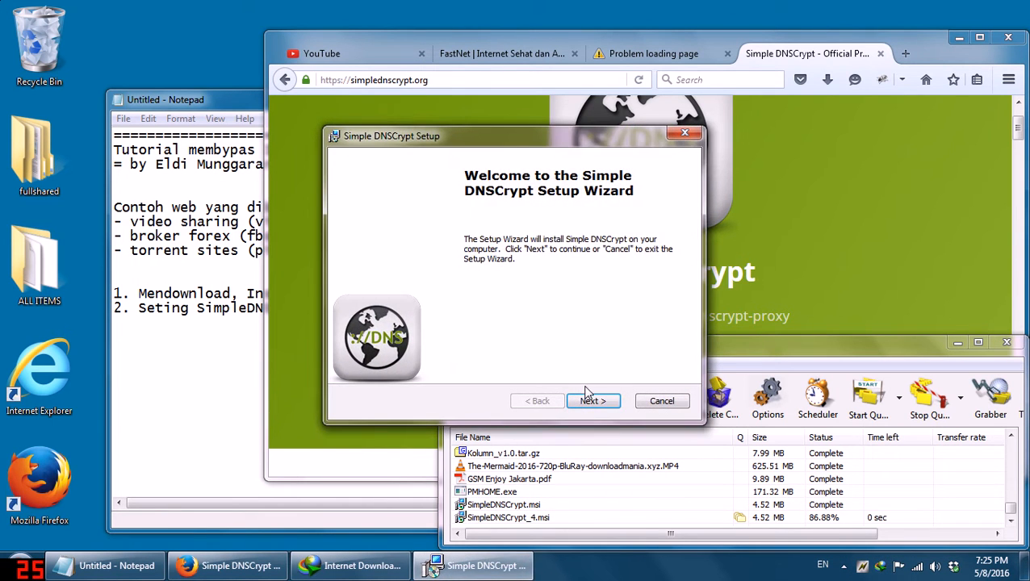
# Start installing Simple DNSCrypt with the setup wizard's default options and close Internet Download Manager.
pyautogui.click(593, 401)
pyautogui.click(593, 401)
pyautogui.click(593, 402)
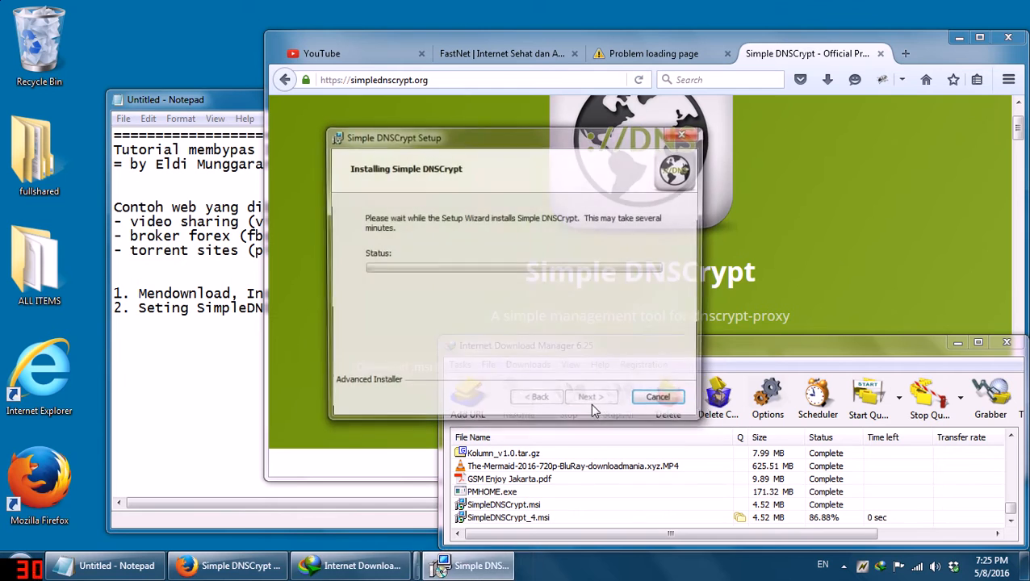
pyautogui.click(1007, 344)
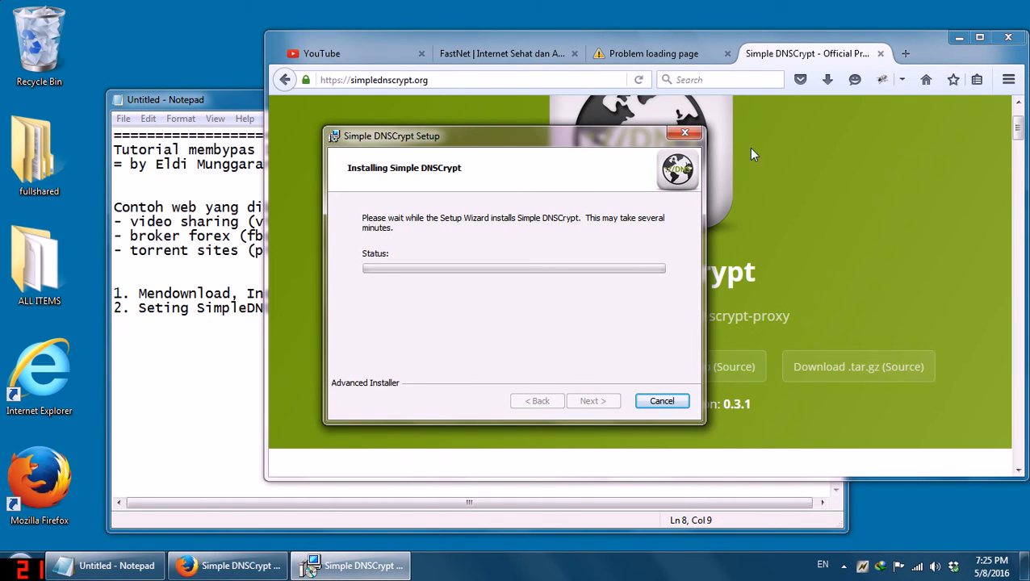
# Minimize the browser and Notepad, finish the Simple DNSCrypt setup and launch the installed program.
pyautogui.click(960, 37)
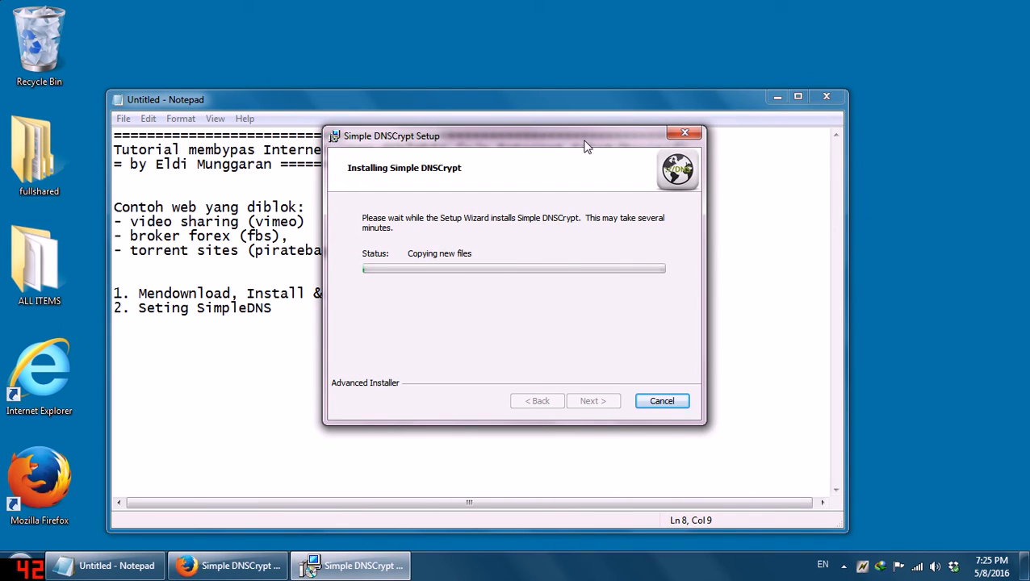
pyautogui.click(776, 97)
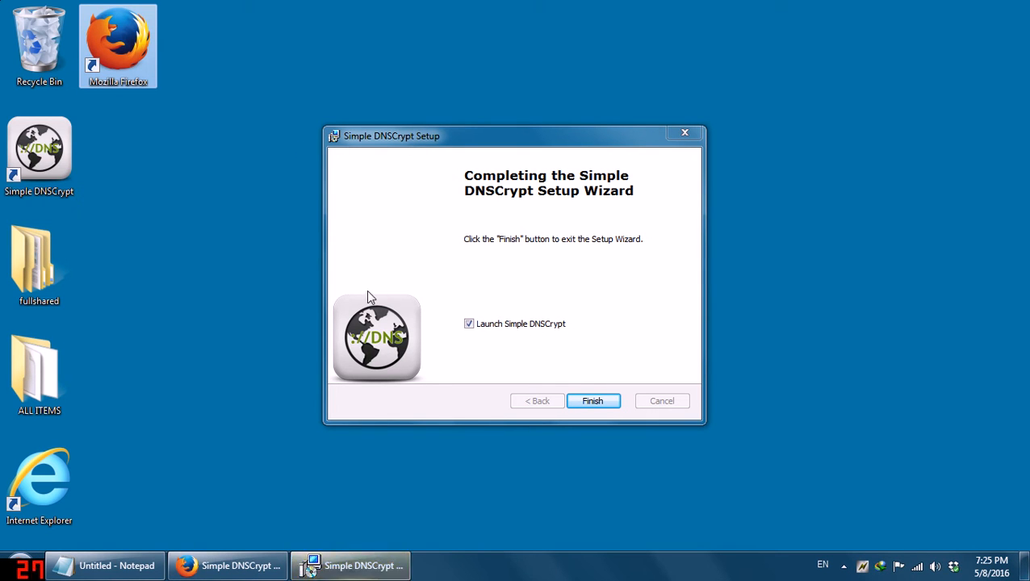
pyautogui.click(577, 402)
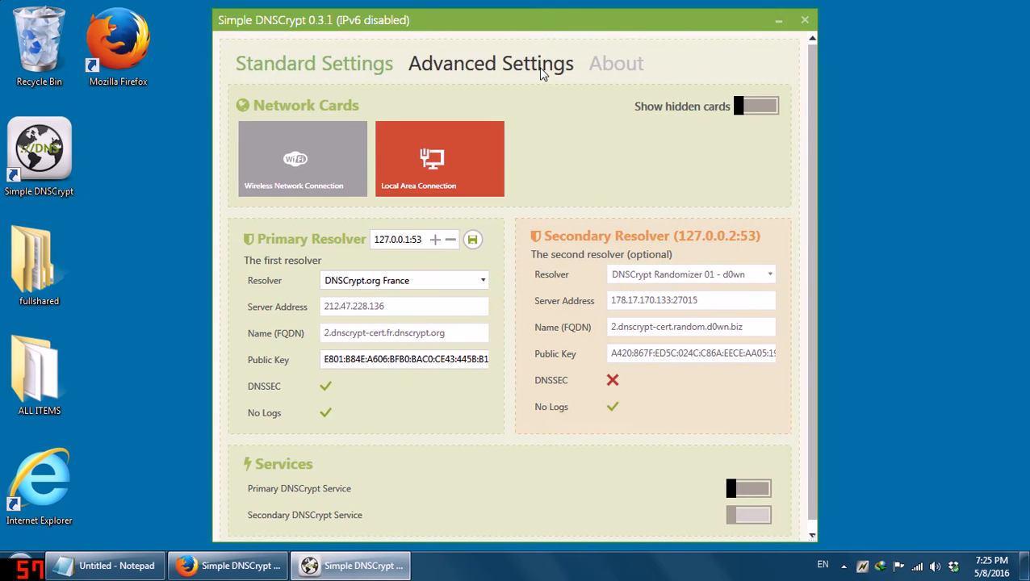
pyautogui.moveTo(549, 30); pyautogui.dragTo(559, 27)
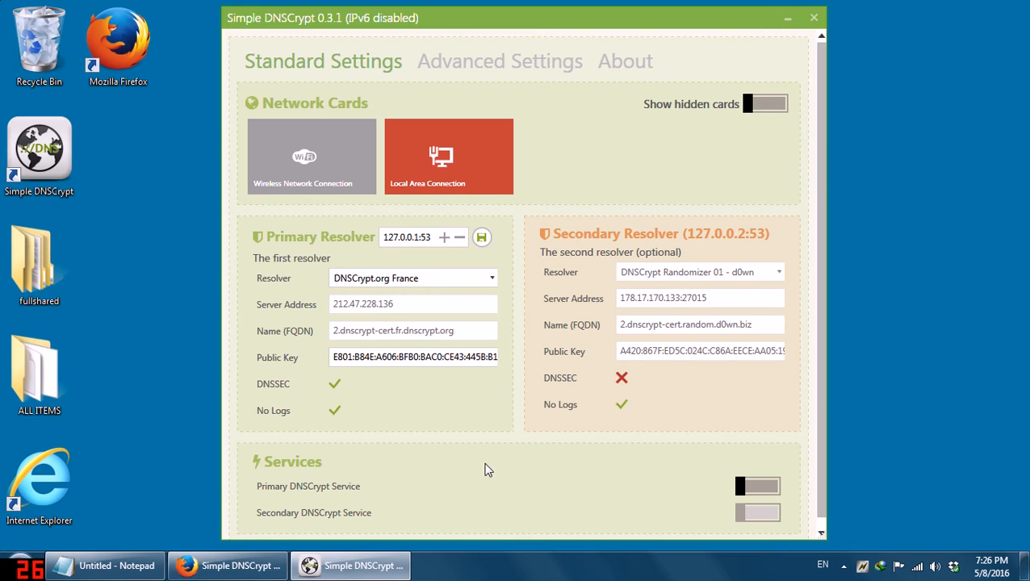
# Set the primary resolver to Cisco OpenDNS backward compatibility port 53 and turn on the Primary DNSCrypt Service.
pyautogui.click(492, 278)
pyautogui.moveTo(560, 424); pyautogui.dragTo(563, 321)
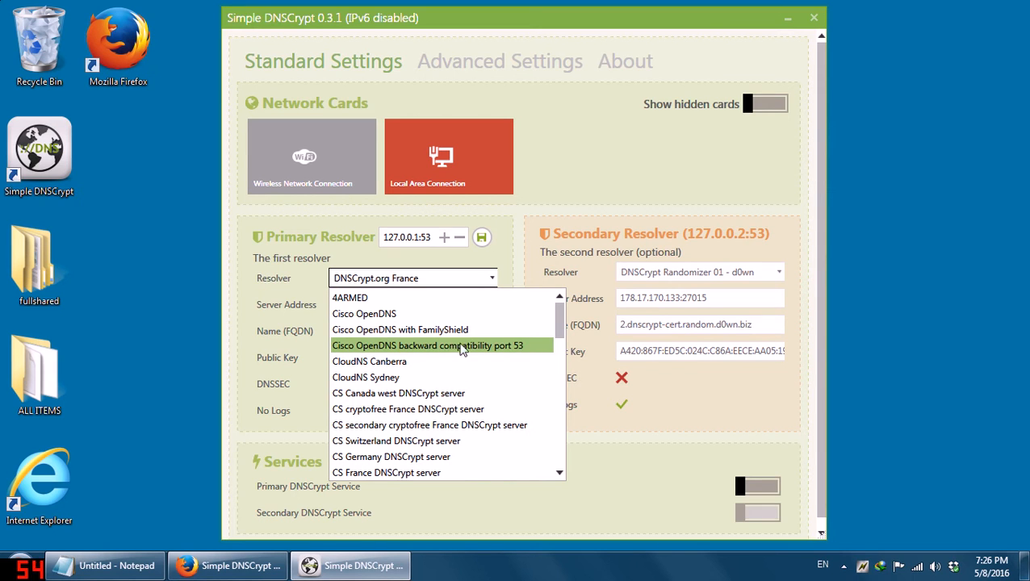
pyautogui.click(466, 353)
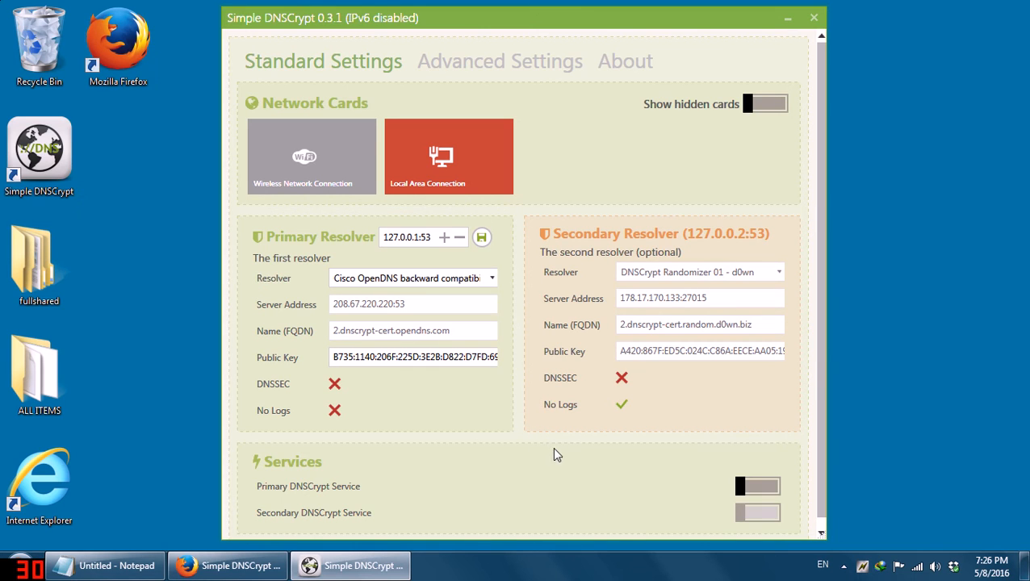
pyautogui.click(749, 487)
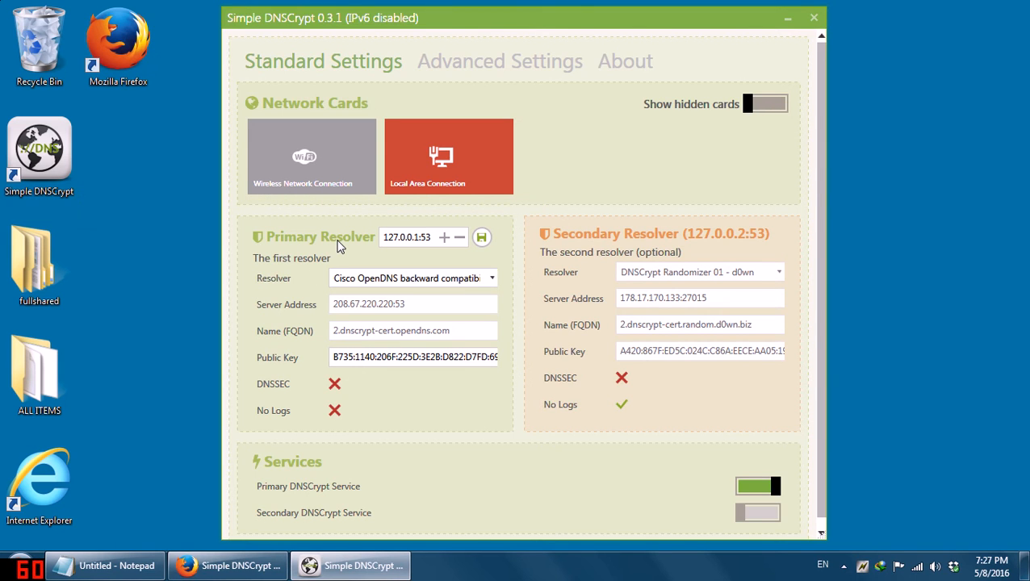
# Toggle the Wireless Network Connection card to demonstrate it and leave DNSCrypt enabled for that card.
pyautogui.click(347, 162)
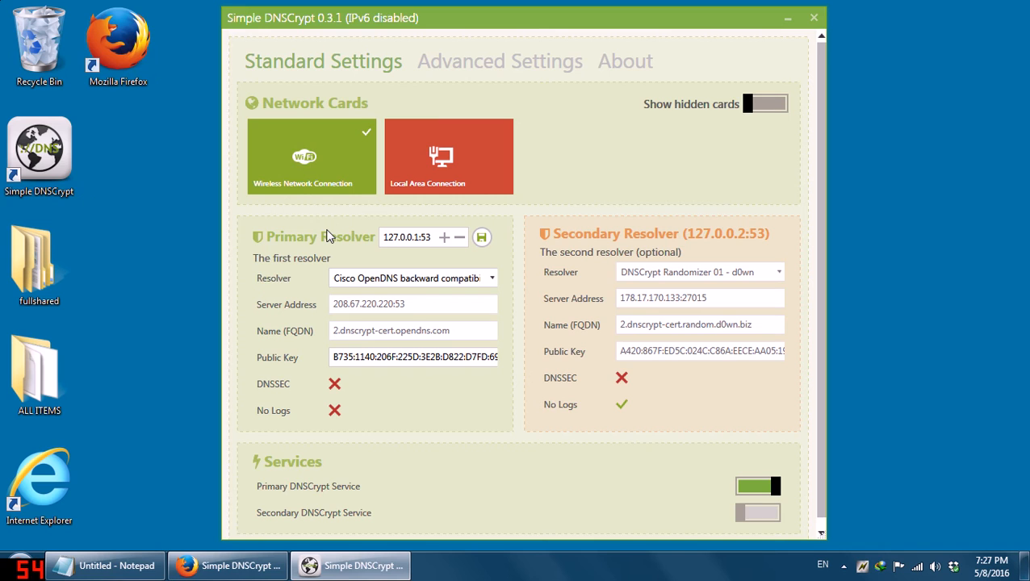
pyautogui.click(341, 165)
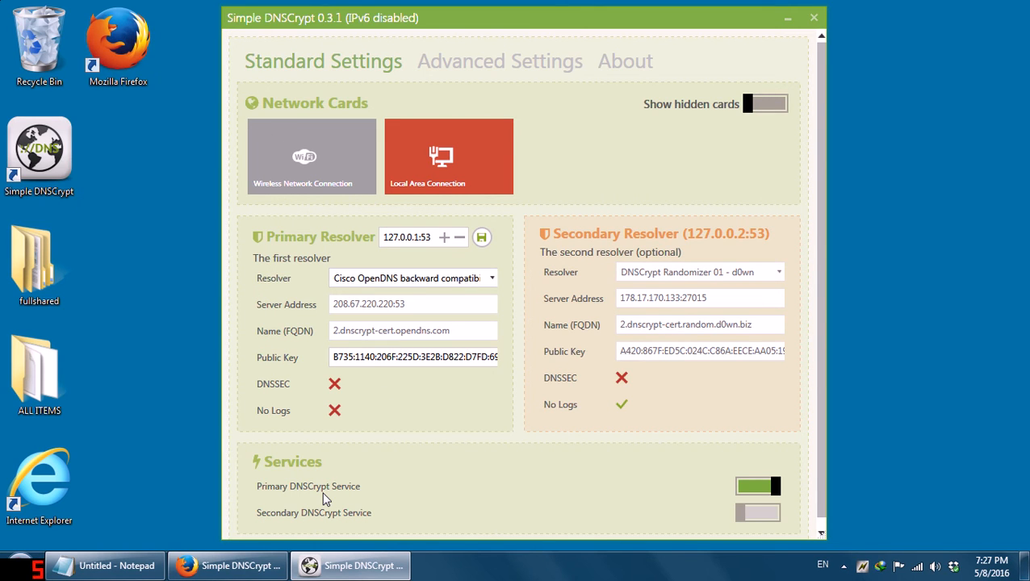
pyautogui.click(346, 167)
pyautogui.click(340, 145)
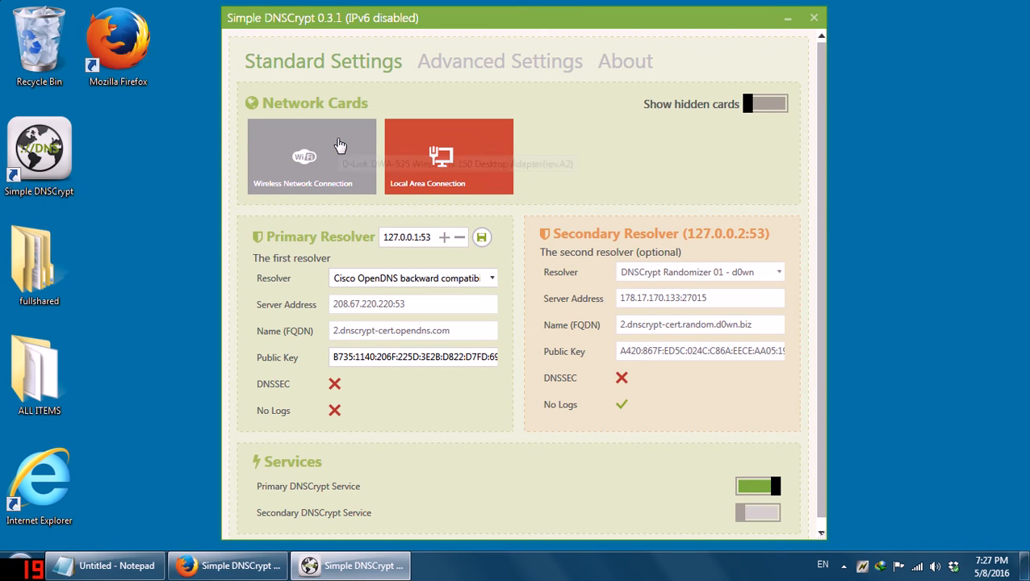
pyautogui.click(340, 145)
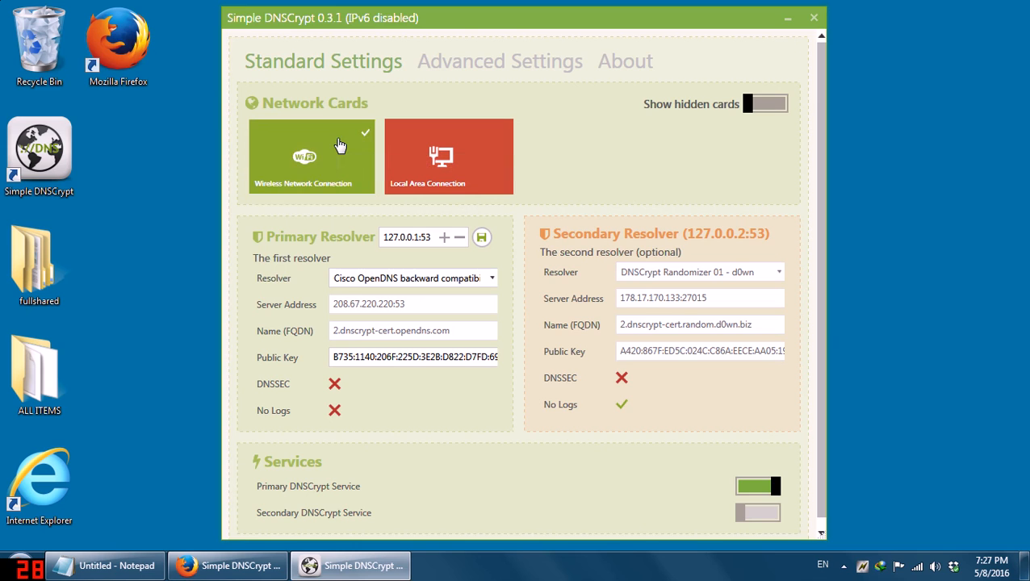
pyautogui.click(340, 145)
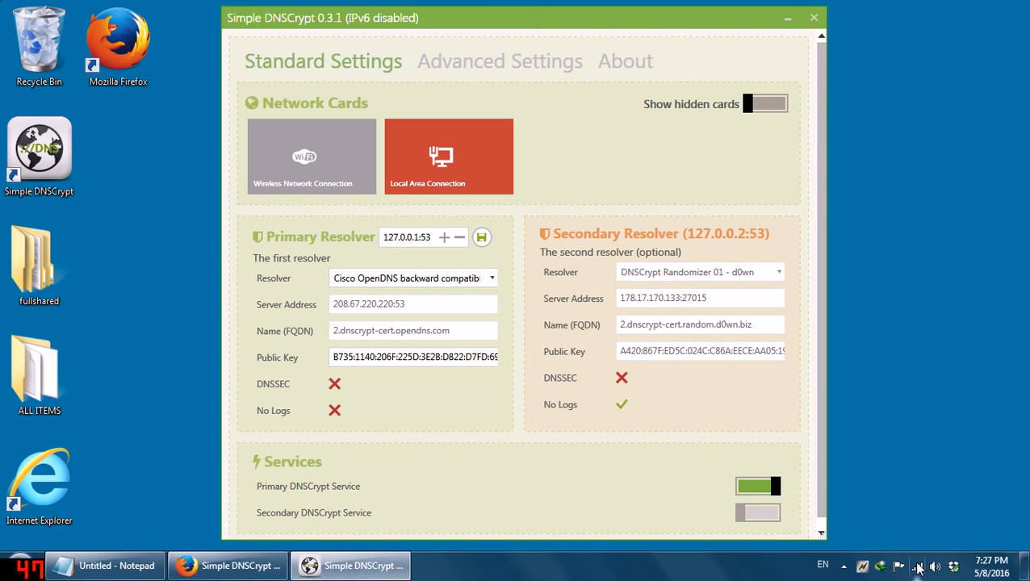
pyautogui.click(357, 176)
# Open the Network and Sharing Center and view the connection details of the Wireless Network Connection.
pyautogui.rightClick(917, 568)
pyautogui.click(921, 552)
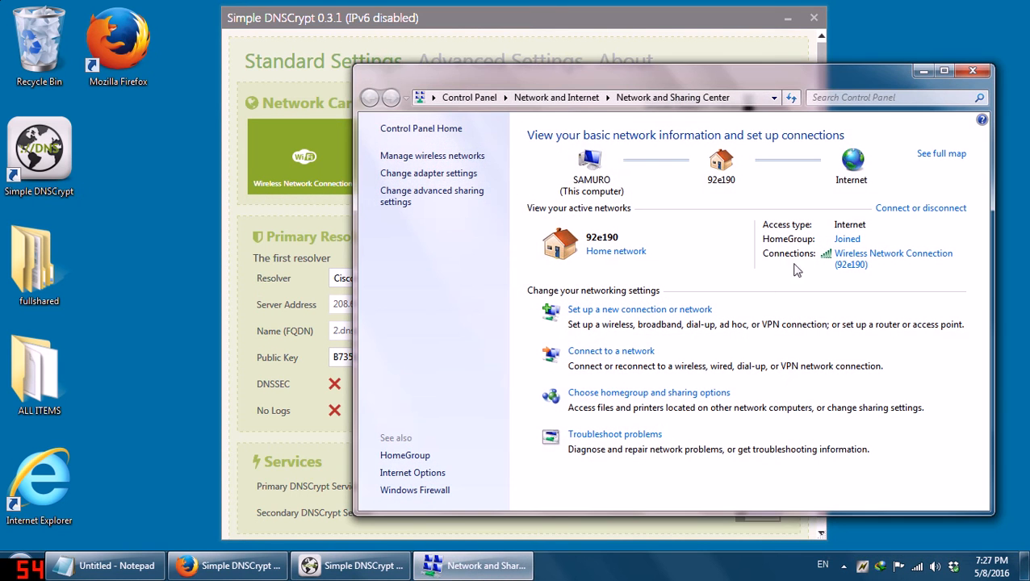
pyautogui.click(854, 257)
pyautogui.click(443, 306)
pyautogui.click(443, 305)
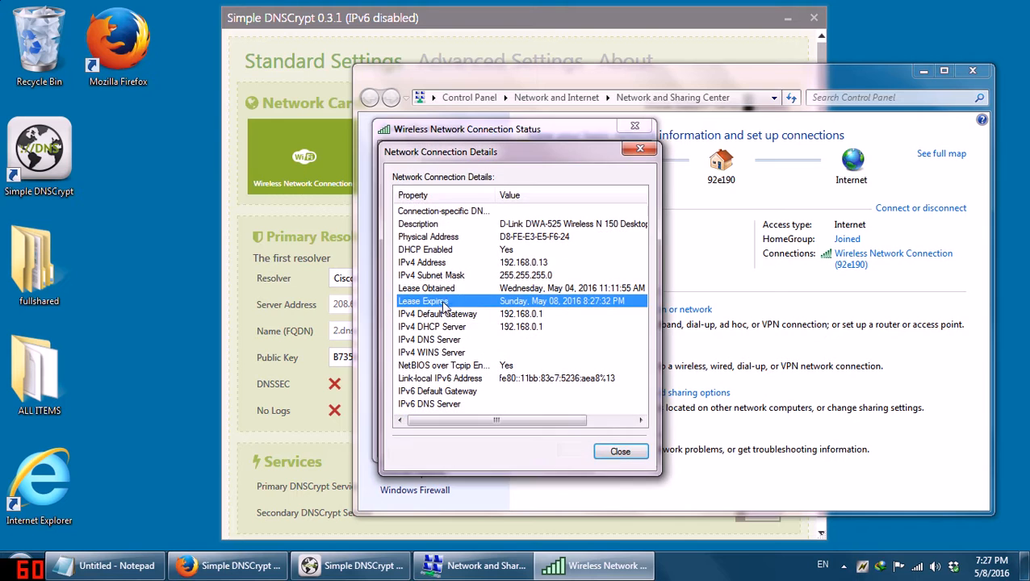
# Inspect the DNS server settings in the wireless connection's TCP/IPv4 properties and cancel out without changes.
pyautogui.click(620, 451)
pyautogui.click(420, 406)
pyautogui.doubleClick(578, 342)
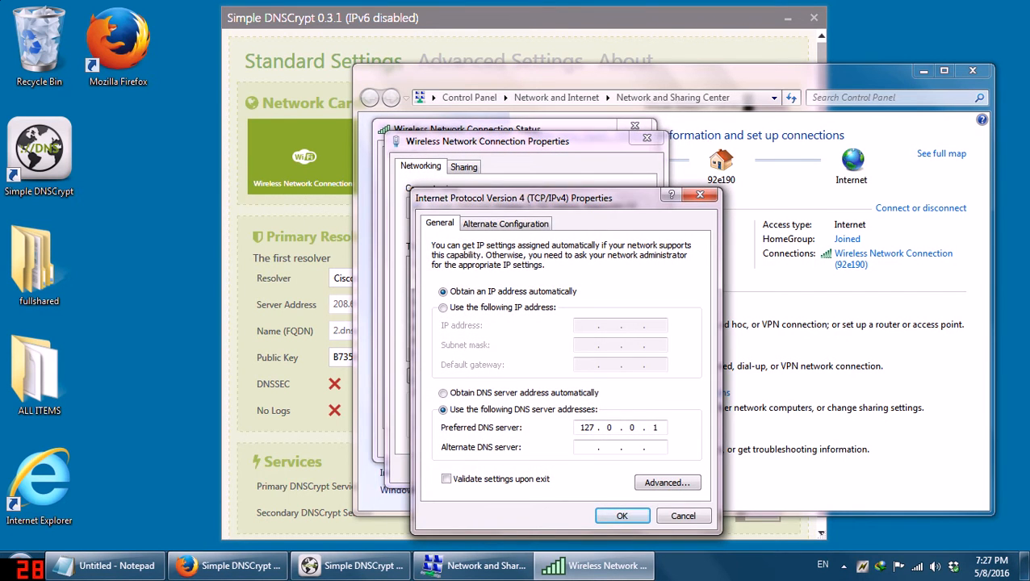
pyautogui.click(685, 517)
pyautogui.click(638, 531)
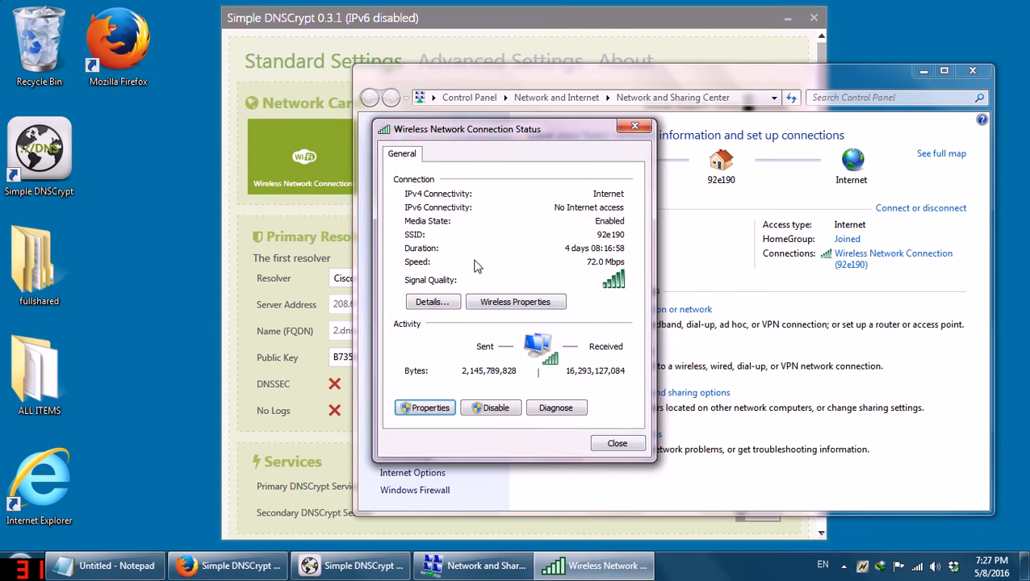
# Disable DNSCrypt for the Wireless Network Connection card and inspect the DNS settings in its TCP/IPv4 properties.
pyautogui.moveTo(533, 134); pyautogui.dragTo(845, 58)
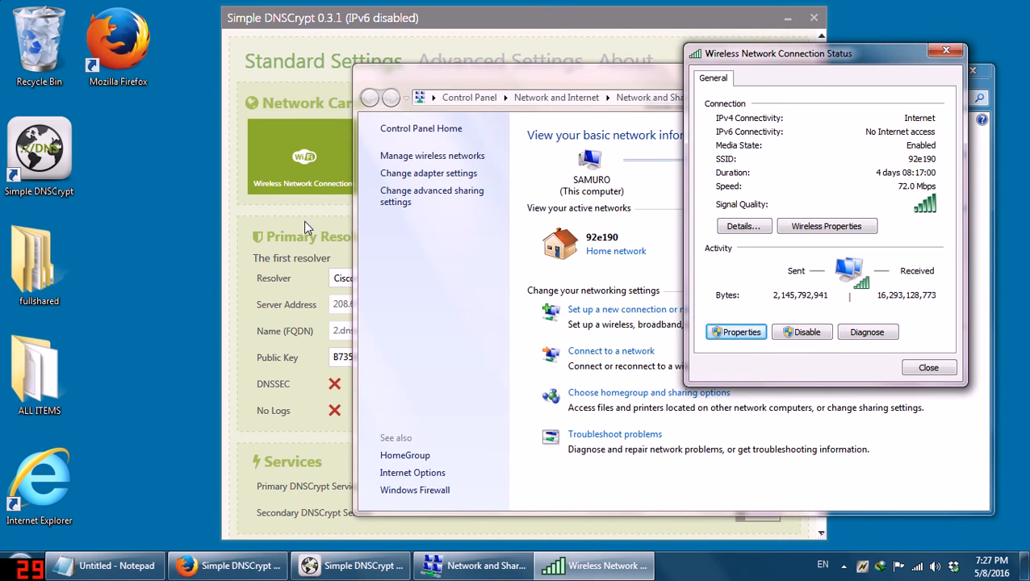
pyautogui.click(315, 165)
pyautogui.click(315, 165)
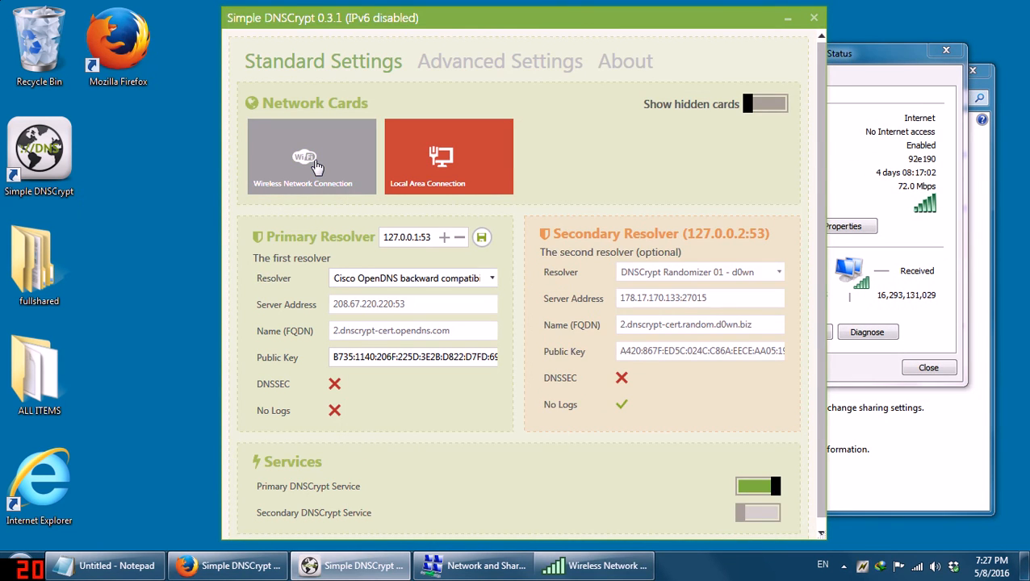
pyautogui.click(878, 139)
pyautogui.click(746, 338)
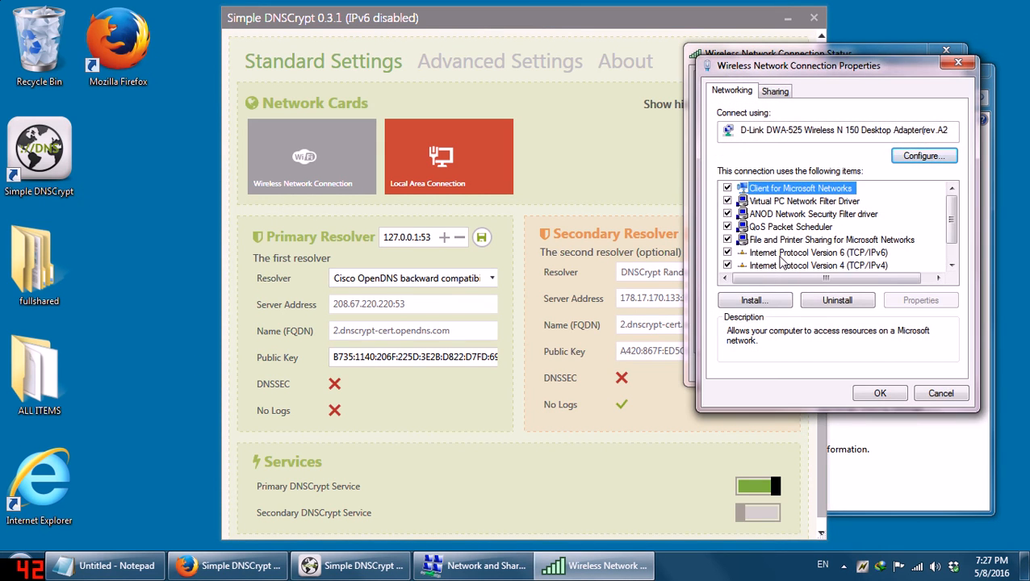
pyautogui.click(781, 266)
pyautogui.doubleClick(782, 267)
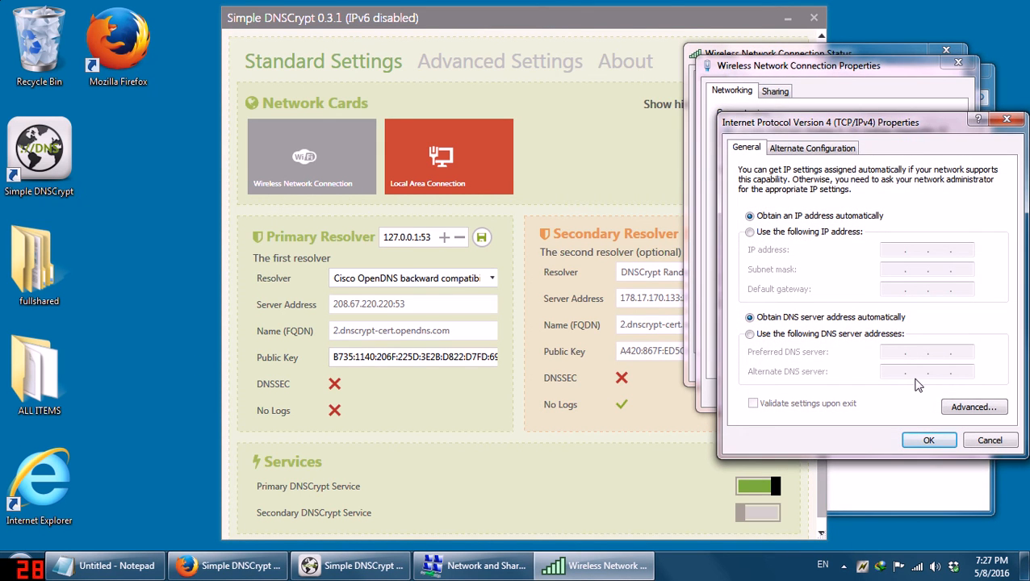
pyautogui.click(990, 441)
pyautogui.click(953, 397)
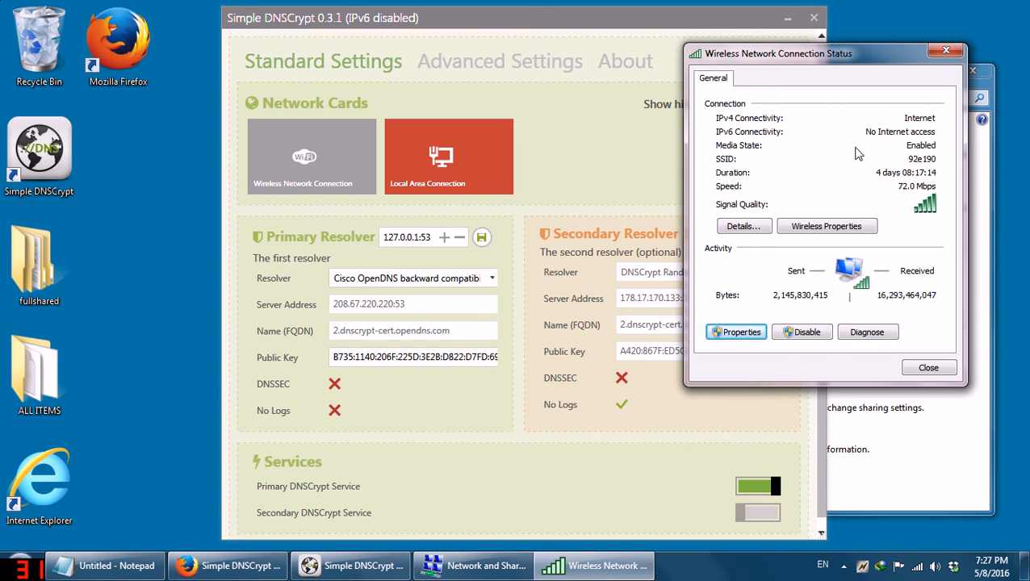
# Close the wireless connection status window and enable DNSCrypt for the Wireless Network Connection card again.
pyautogui.click(946, 51)
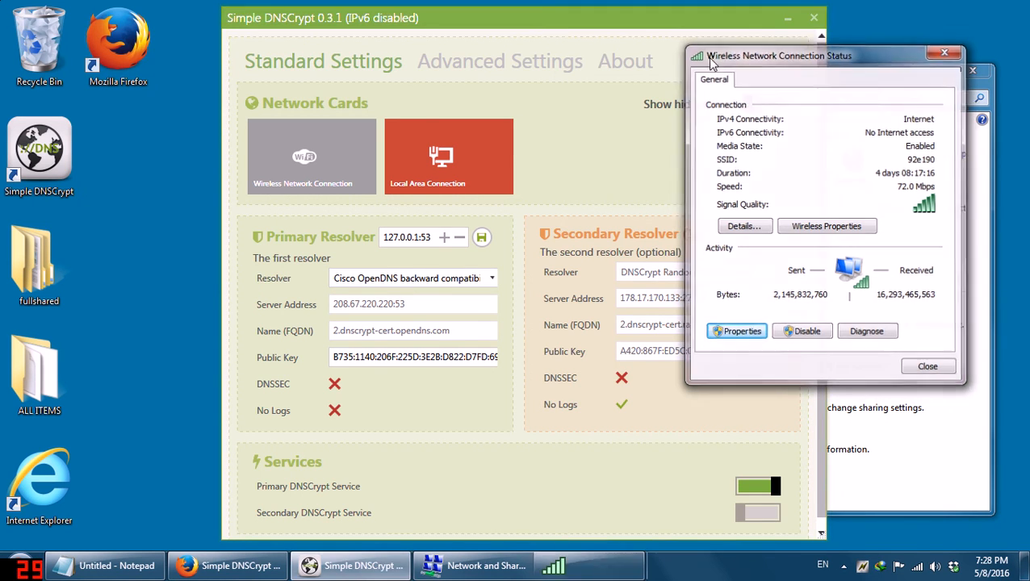
pyautogui.click(301, 155)
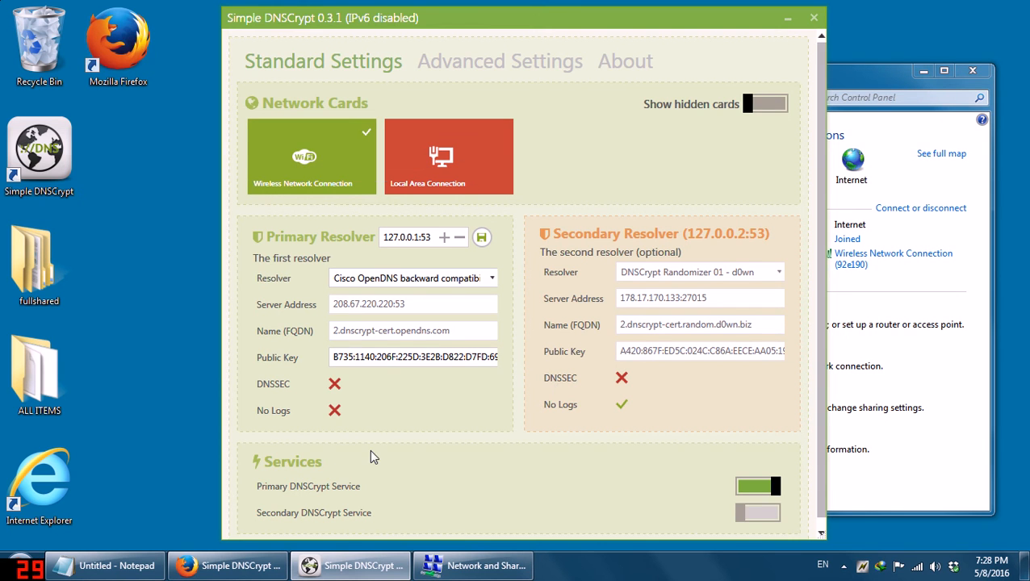
pyautogui.click(257, 560)
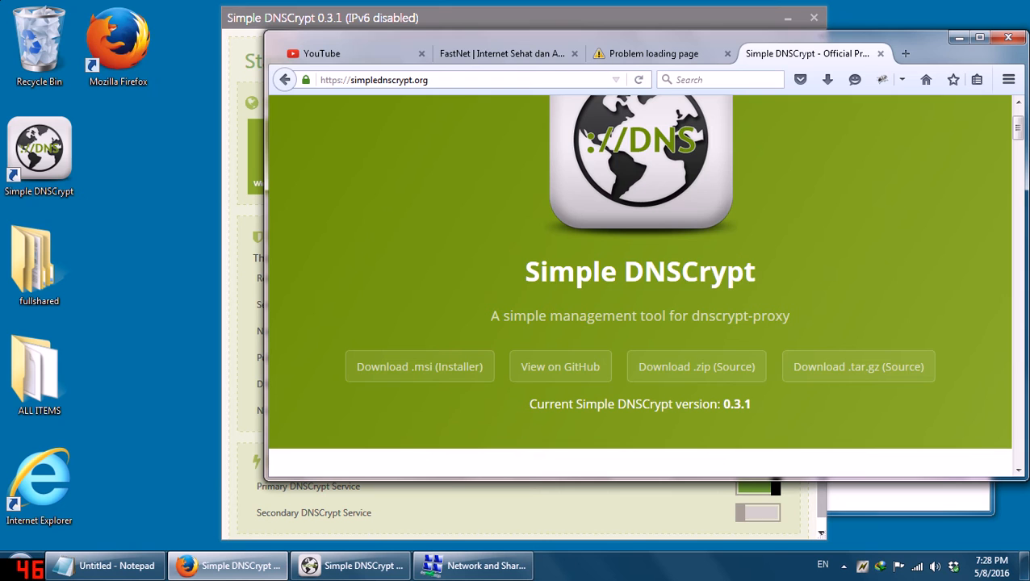
pyautogui.click(467, 55)
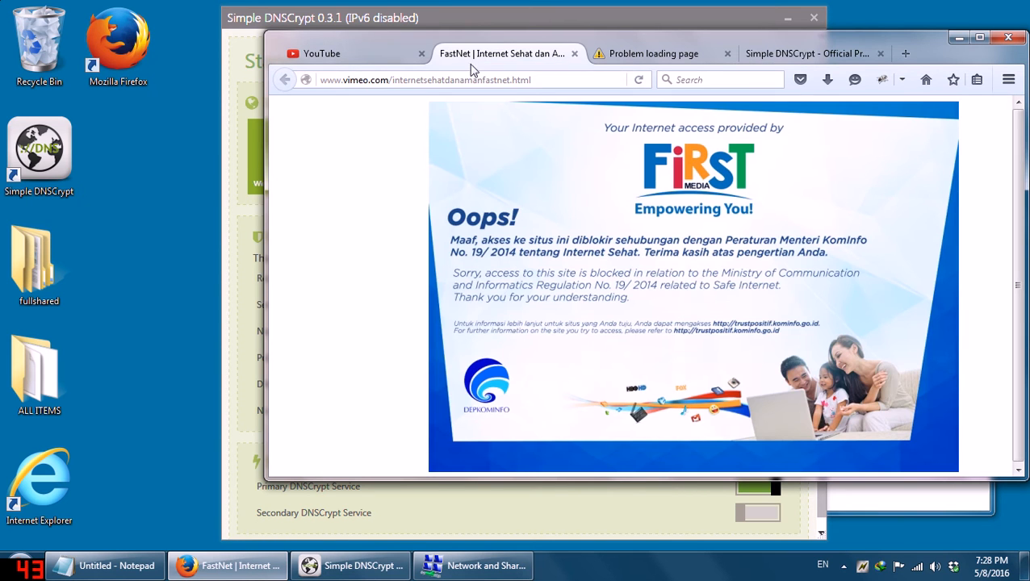
pyautogui.click(472, 77)
pyautogui.press('End')
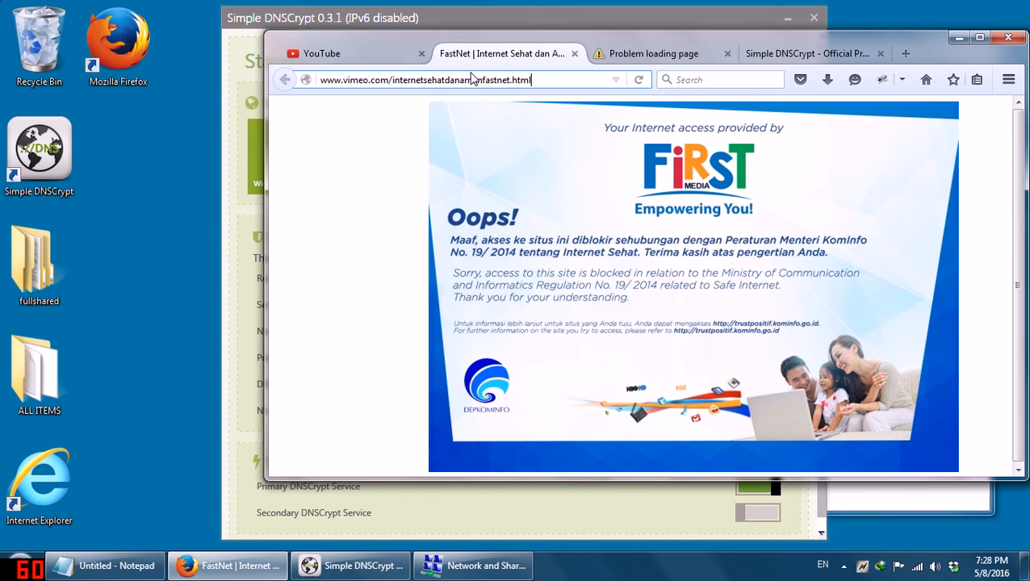
pyautogui.hotkey('shift', 'Home')
pyautogui.write('www.vim')
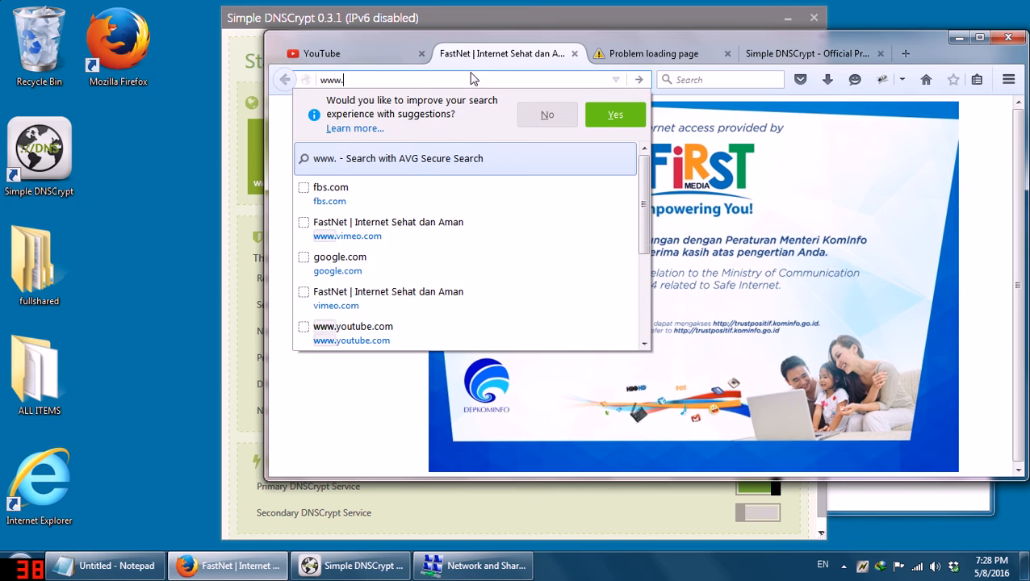
pyautogui.press('Return')
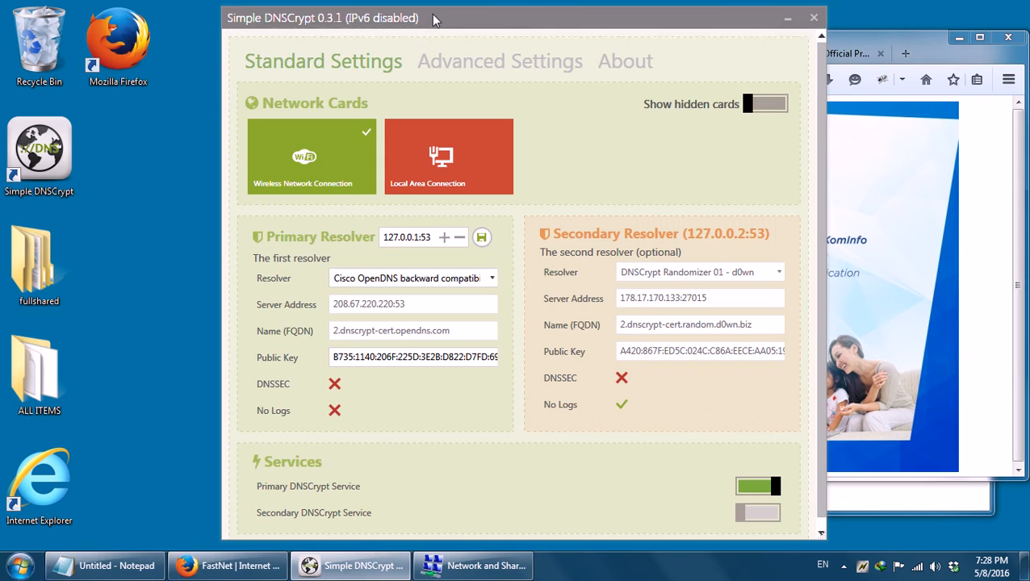
pyautogui.click(435, 23)
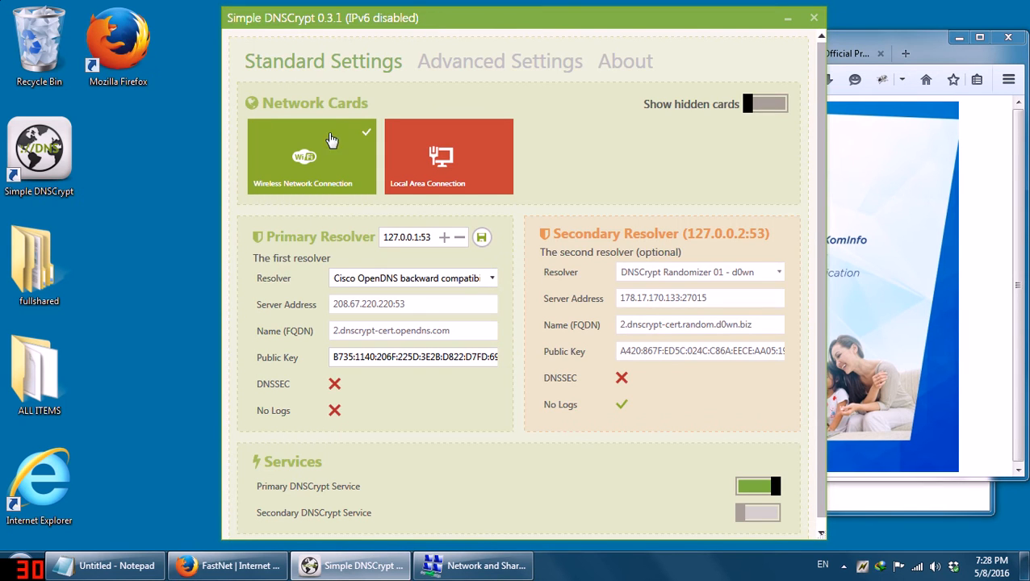
pyautogui.click(841, 49)
pyautogui.click(509, 54)
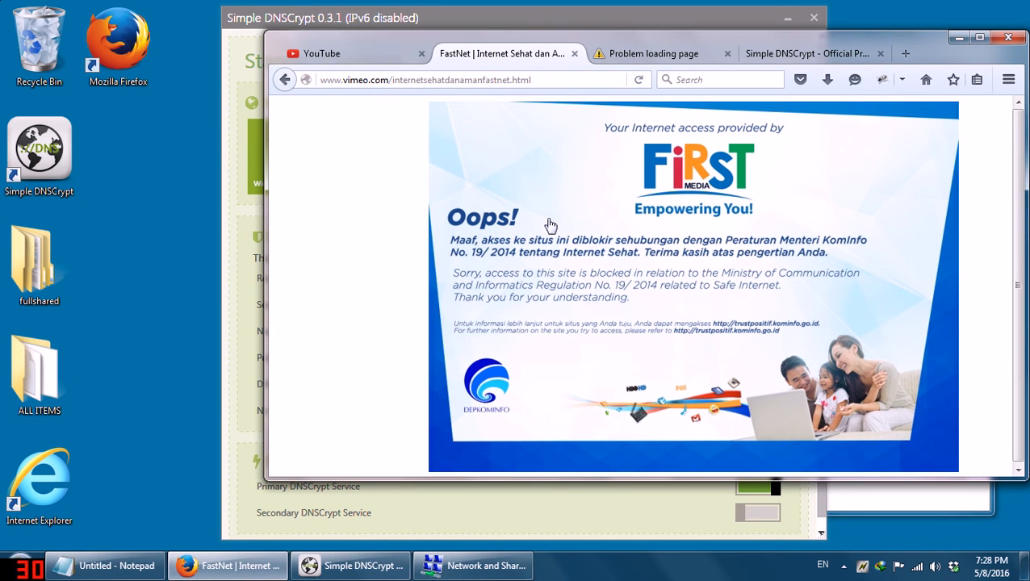
# Close the blocked website tabs and restart Firefox.
pyautogui.click(574, 54)
pyautogui.click(574, 54)
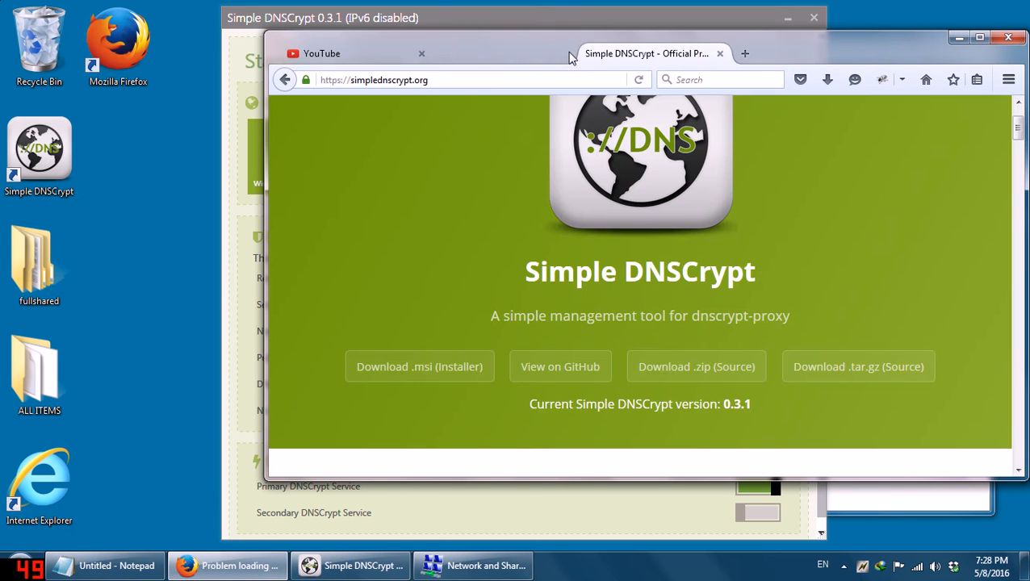
pyautogui.click(574, 54)
pyautogui.hotkey('alt', 'F4')
pyautogui.click(196, 285)
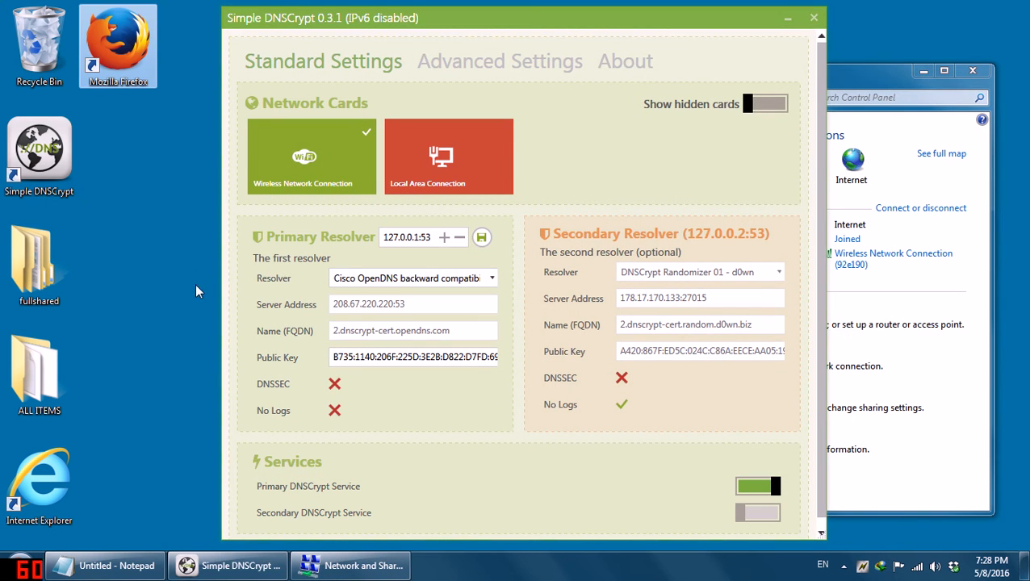
pyautogui.click(187, 293)
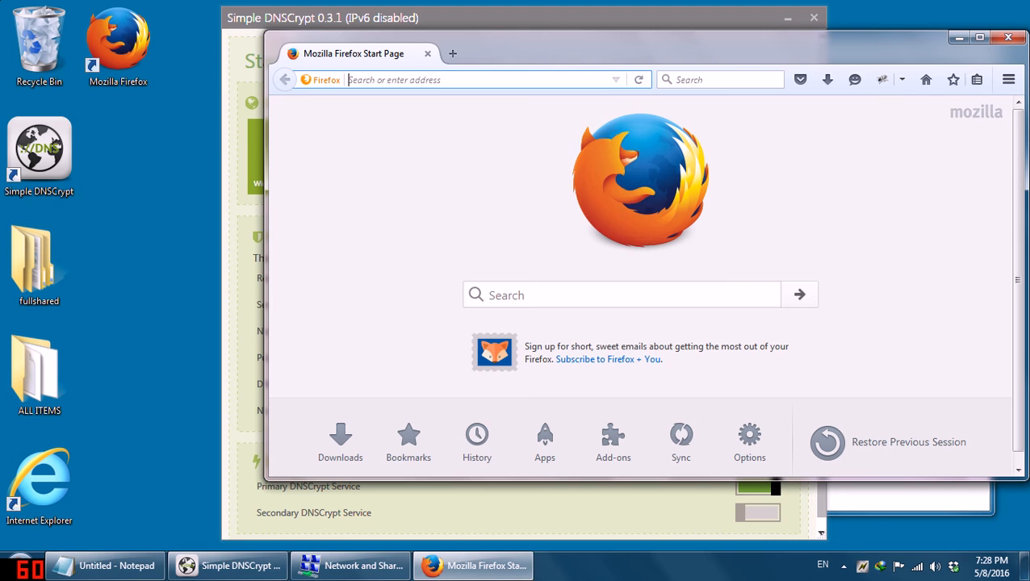
pyautogui.write('www.')
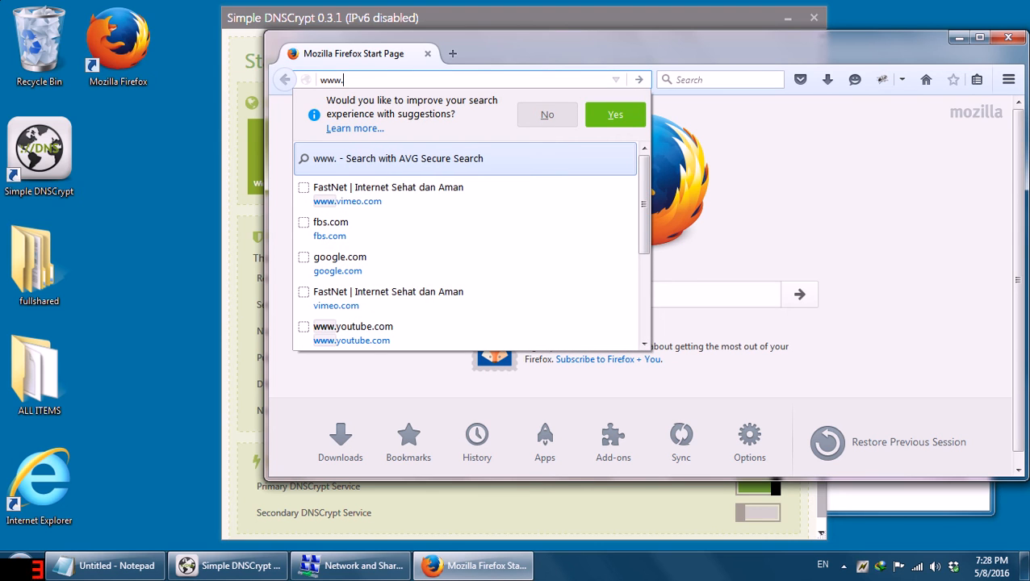
pyautogui.write('v')
pyautogui.press('Return')
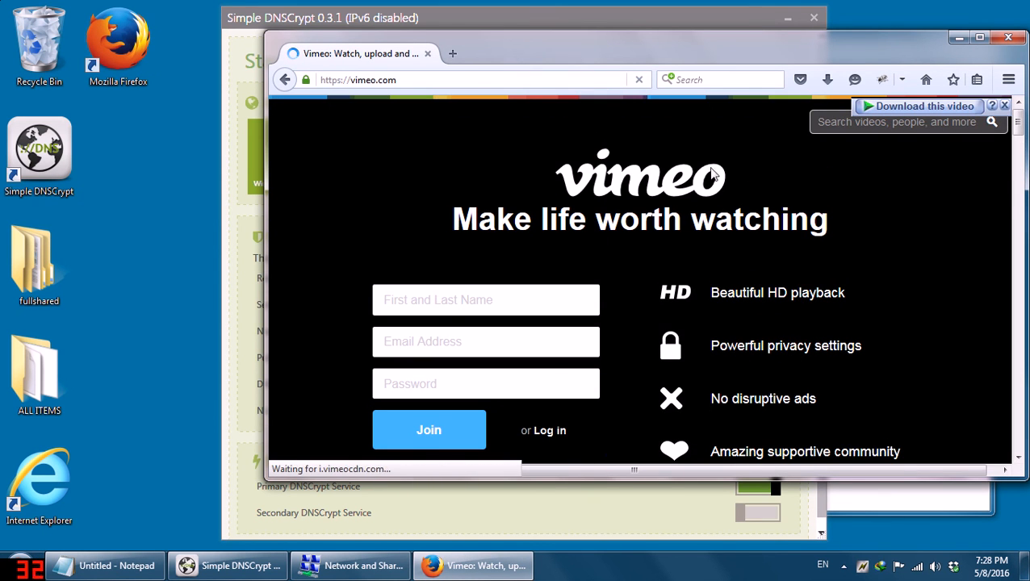
pyautogui.click(453, 54)
pyautogui.write('fbs')
pyautogui.press('Return')
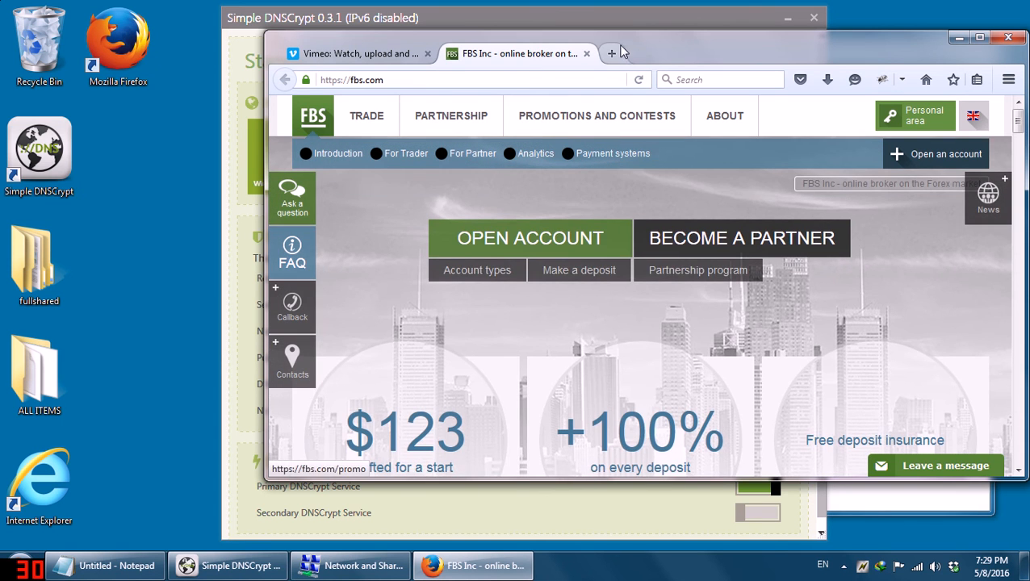
# Move the browser window aside, review the Simple DNSCrypt settings and return to the FBS page.
pyautogui.moveTo(659, 46); pyautogui.dragTo(640, 27)
pyautogui.click(698, 25)
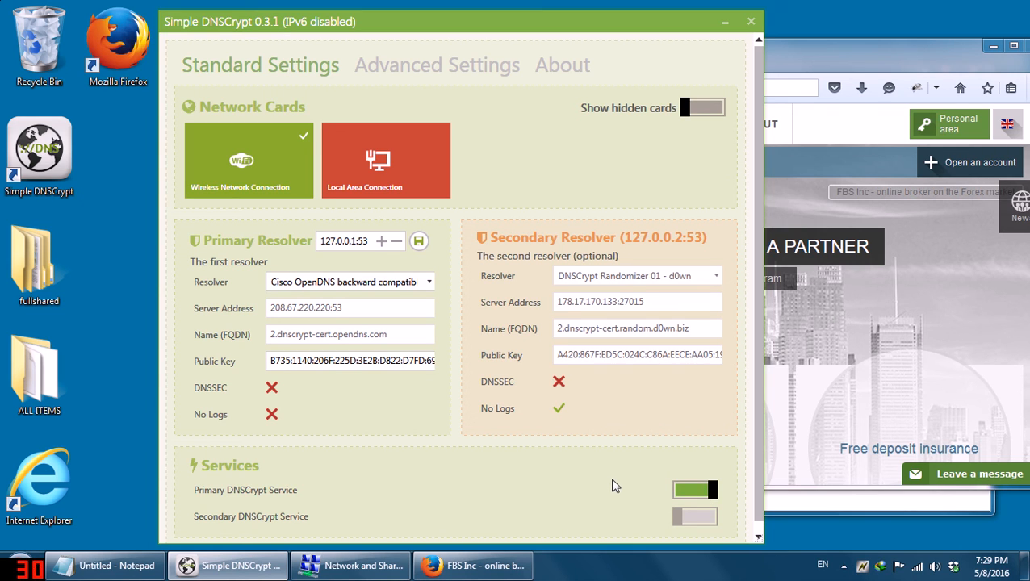
pyautogui.click(767, 55)
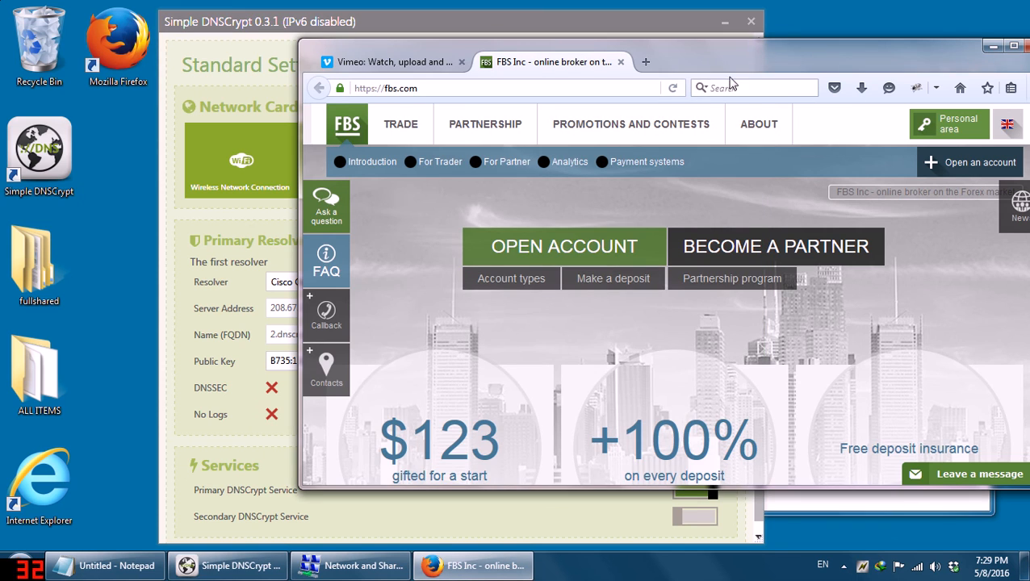